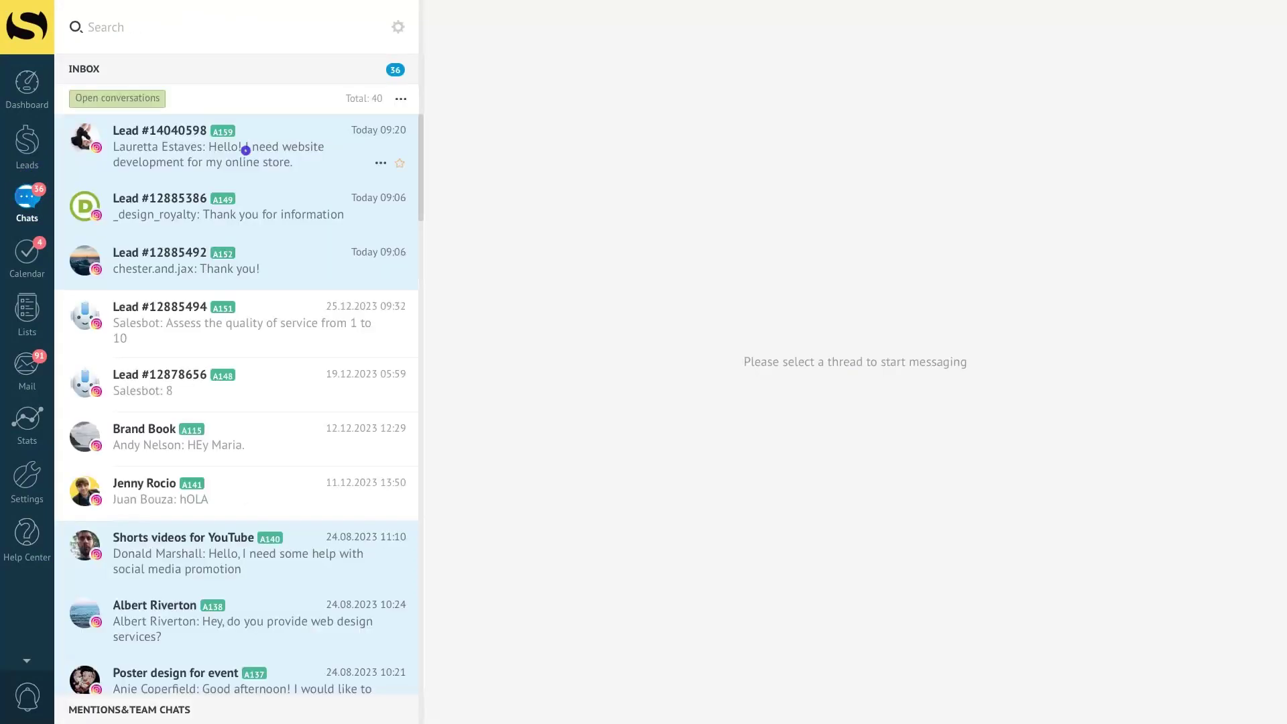
left_click(246, 150)
left_click(928, 666)
type("G")
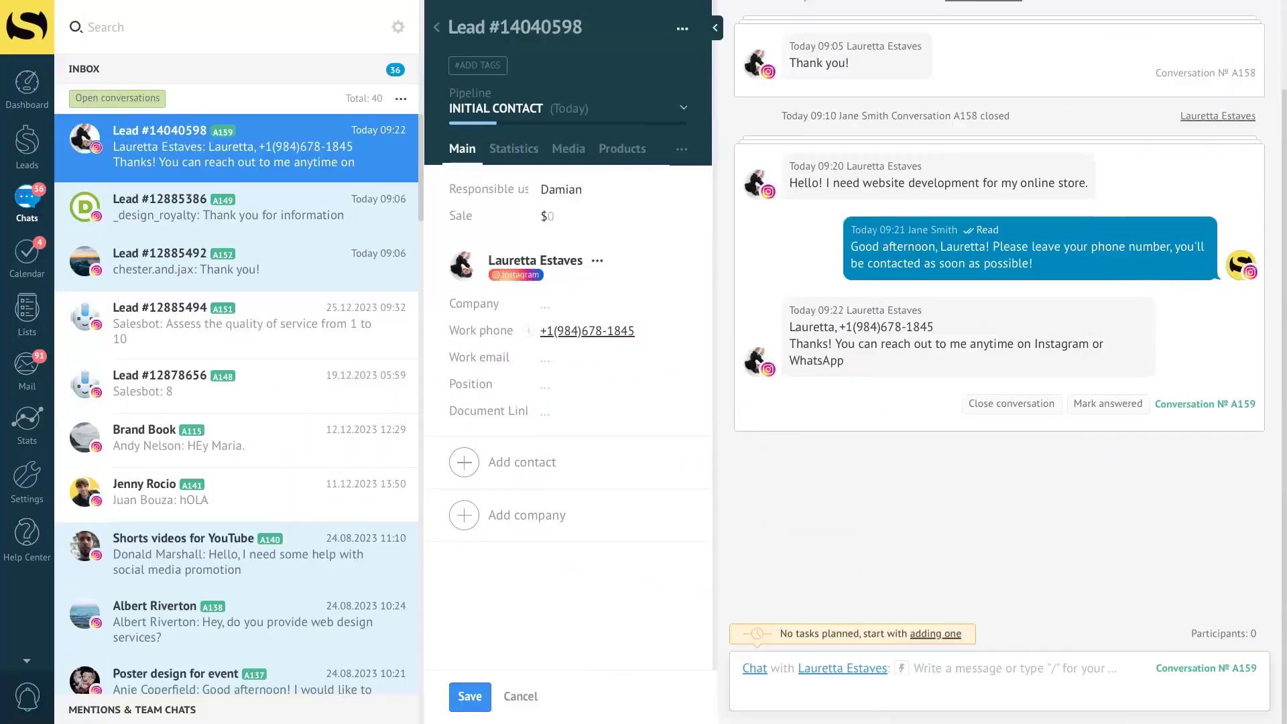
Create a task due tomorrow, assigned to a colleague, to send the regular price list
left_click(923, 634)
left_click(822, 603)
left_click(650, 425)
left_click(990, 603)
left_click(1050, 561)
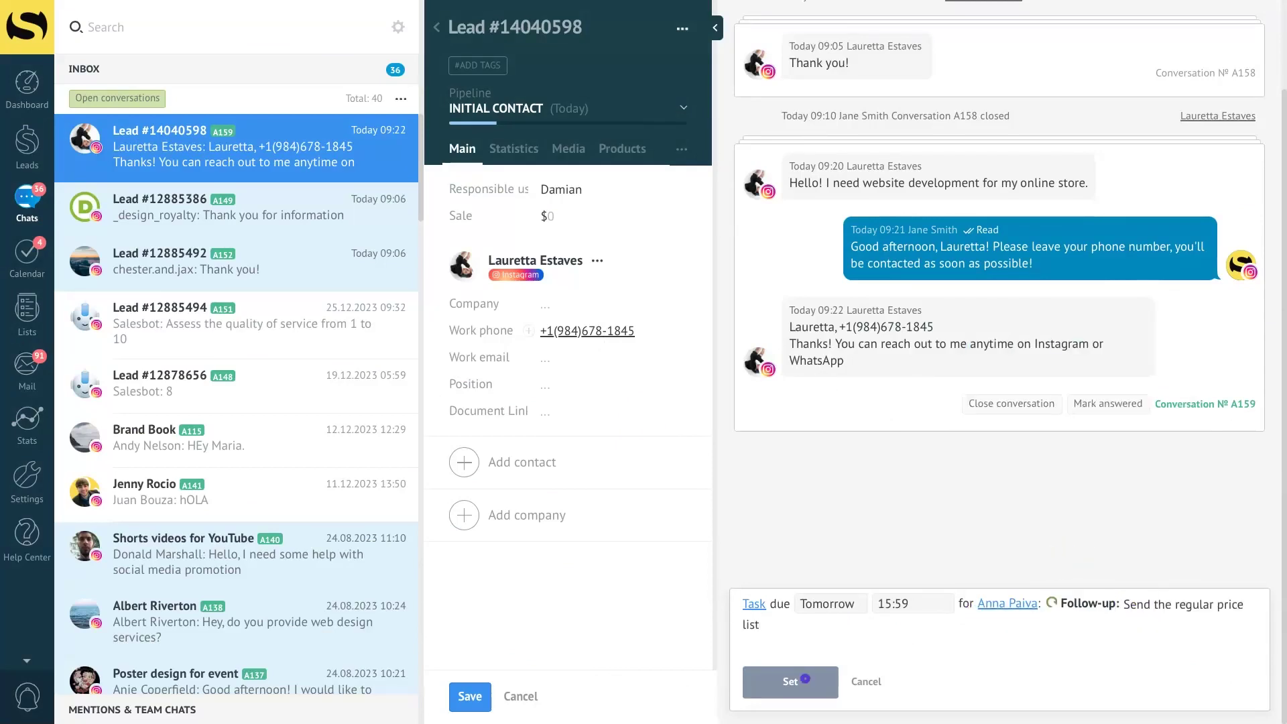
left_click(805, 679)
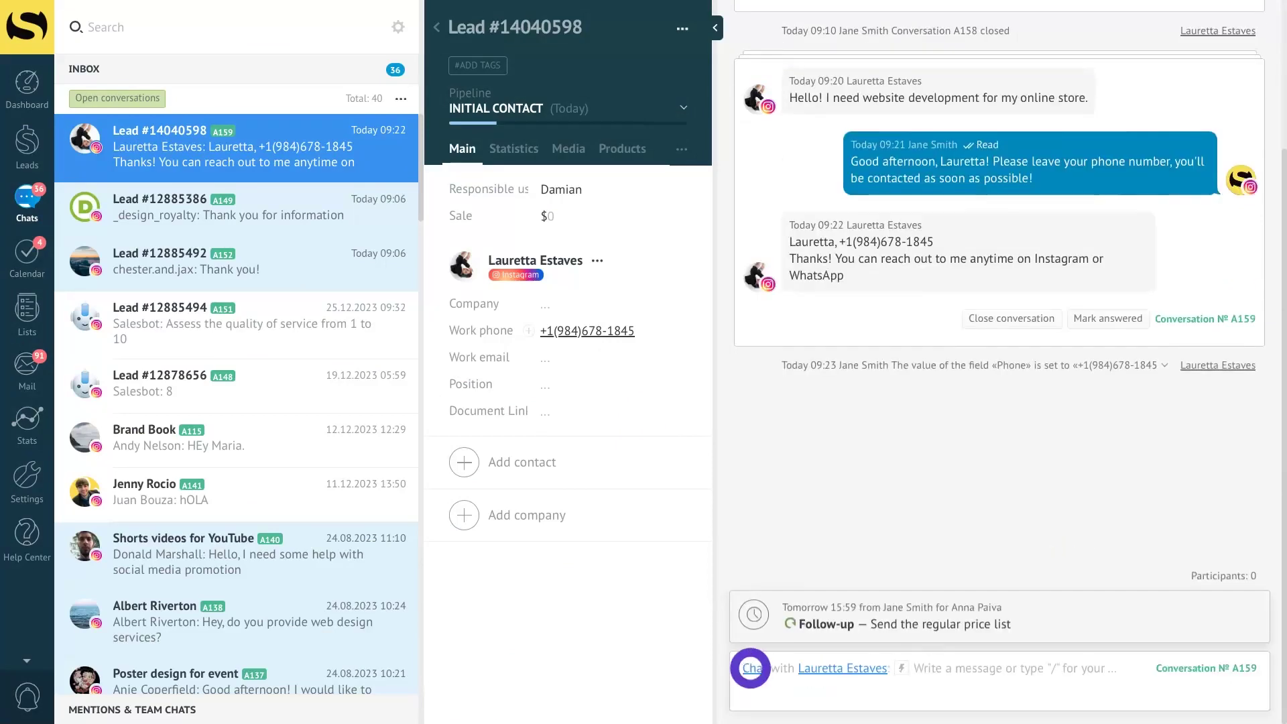
Add the note 'e-commerce website' to the lead's feed
left_click(759, 611)
type("e-commerce websi")
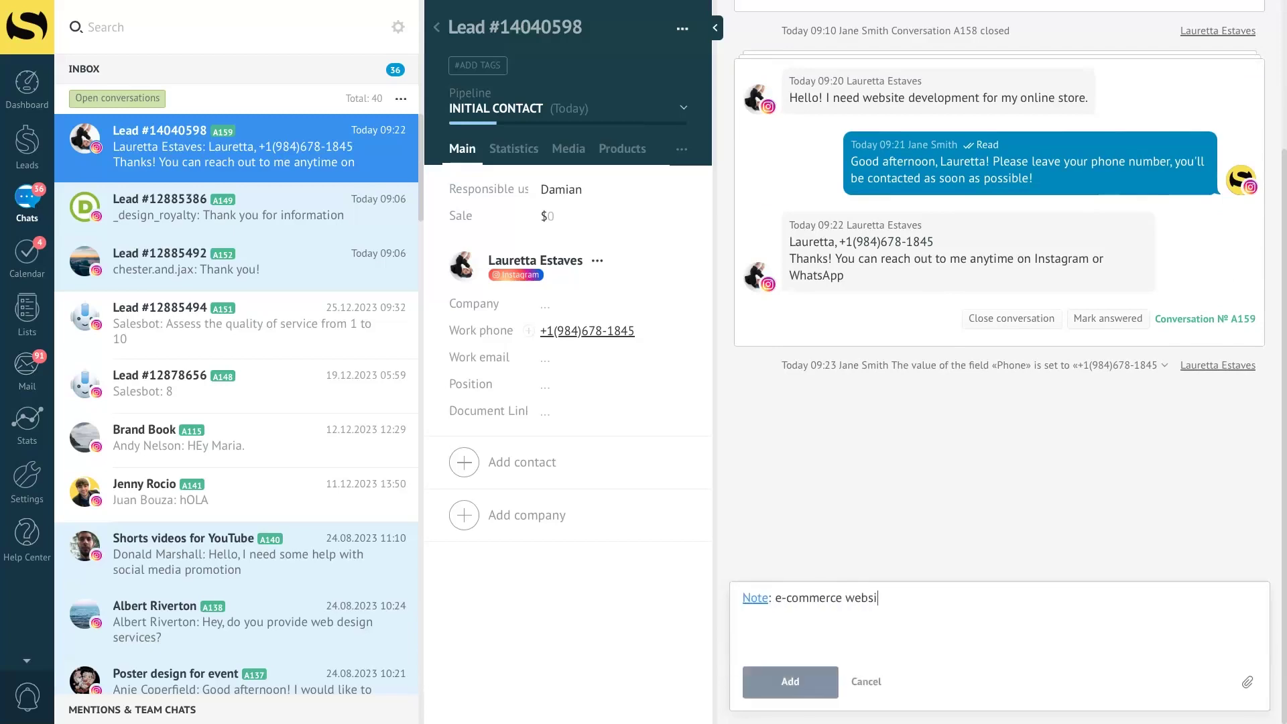
type("te")
left_click(786, 681)
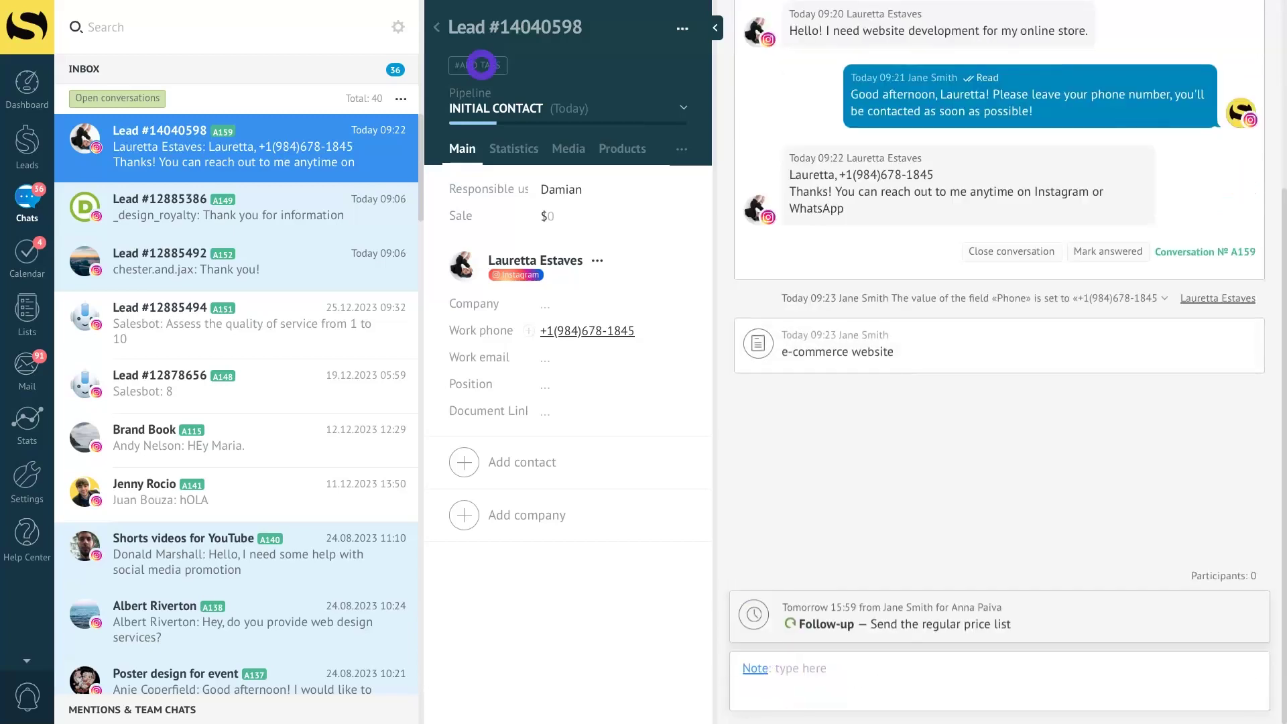
Tag the lead with 'web design' and 'PROMO'
left_click(481, 64)
type("we")
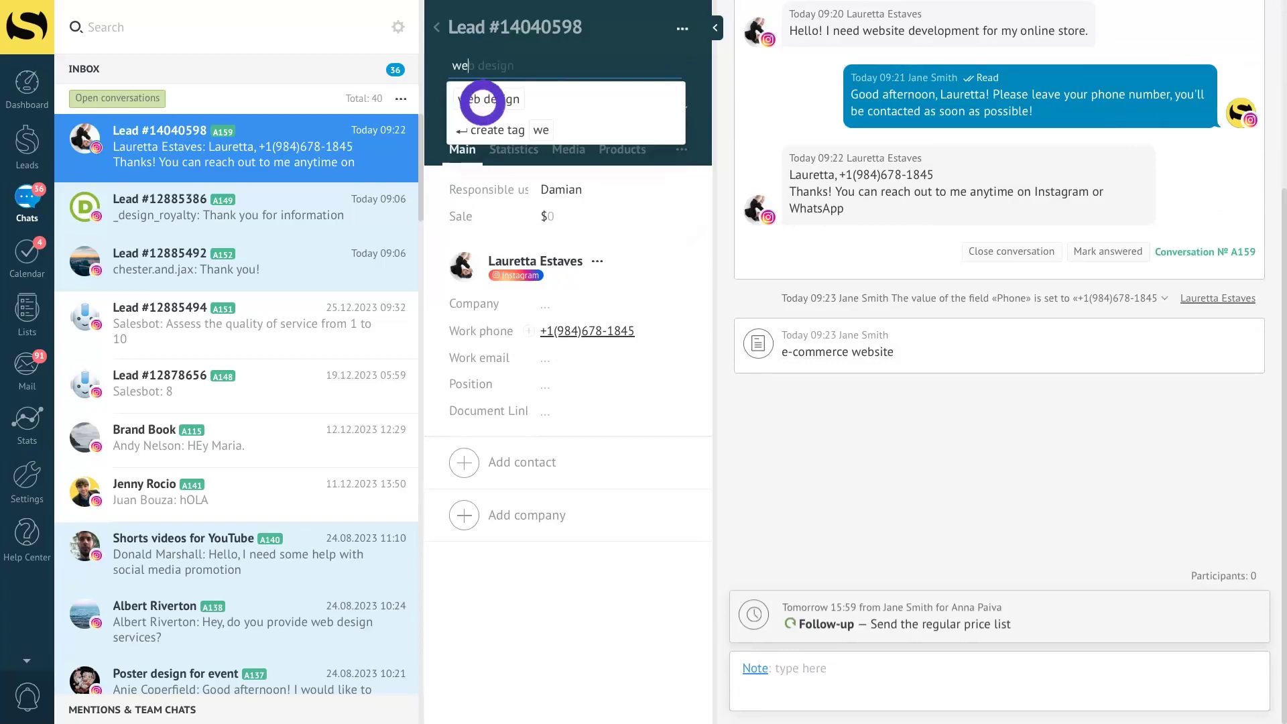
left_click(483, 101)
left_click(490, 167)
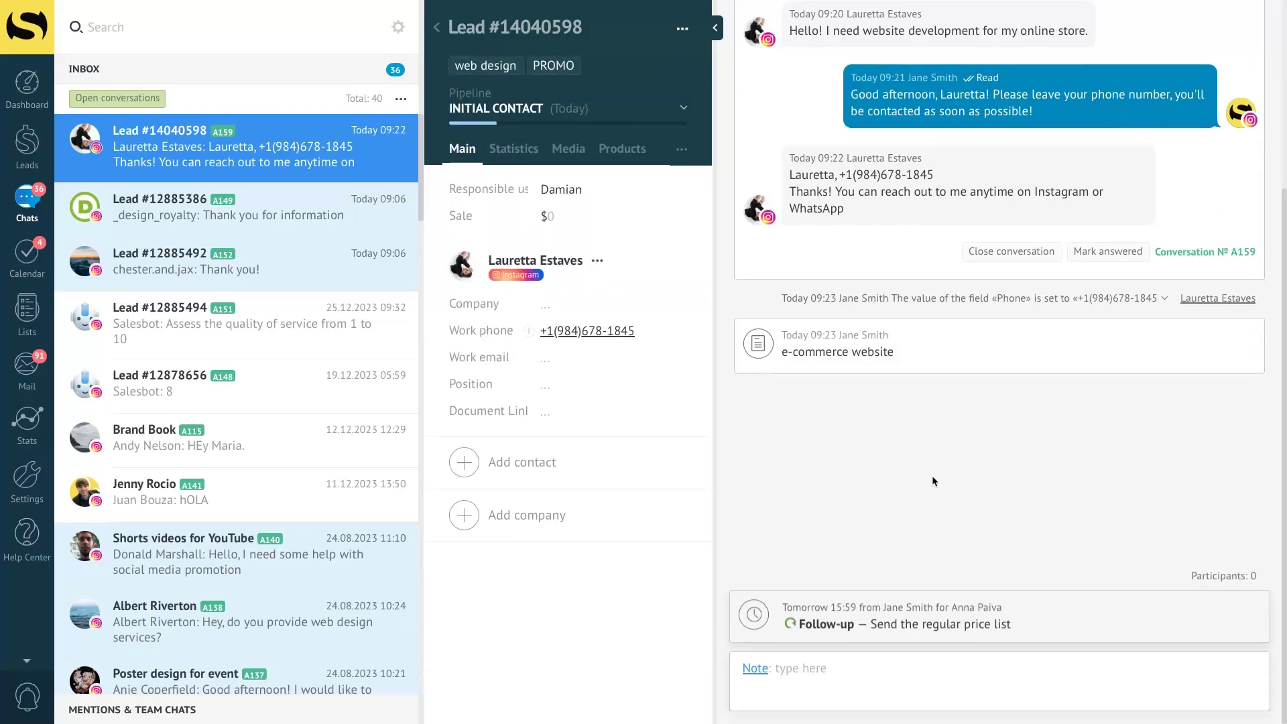
left_click(588, 330)
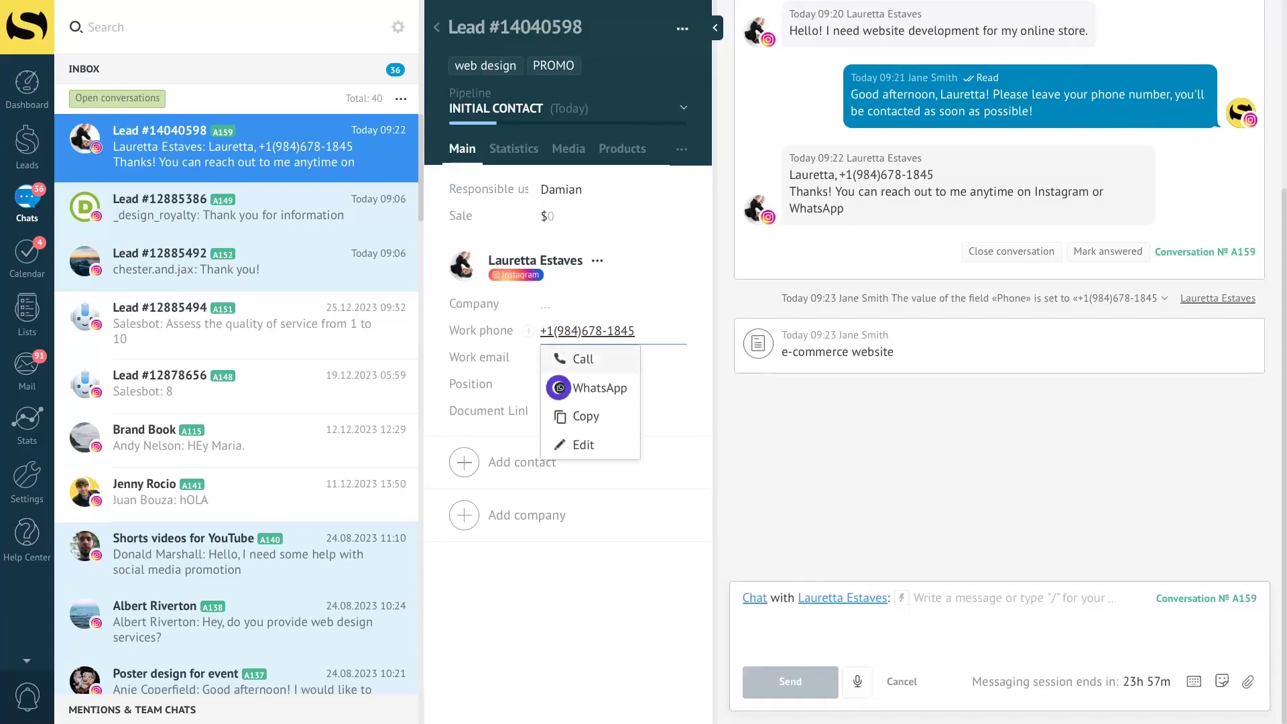
Send the lead's work phone a WhatsApp message with strike_web_agency_catalog 2.pdf attached
left_click(558, 387)
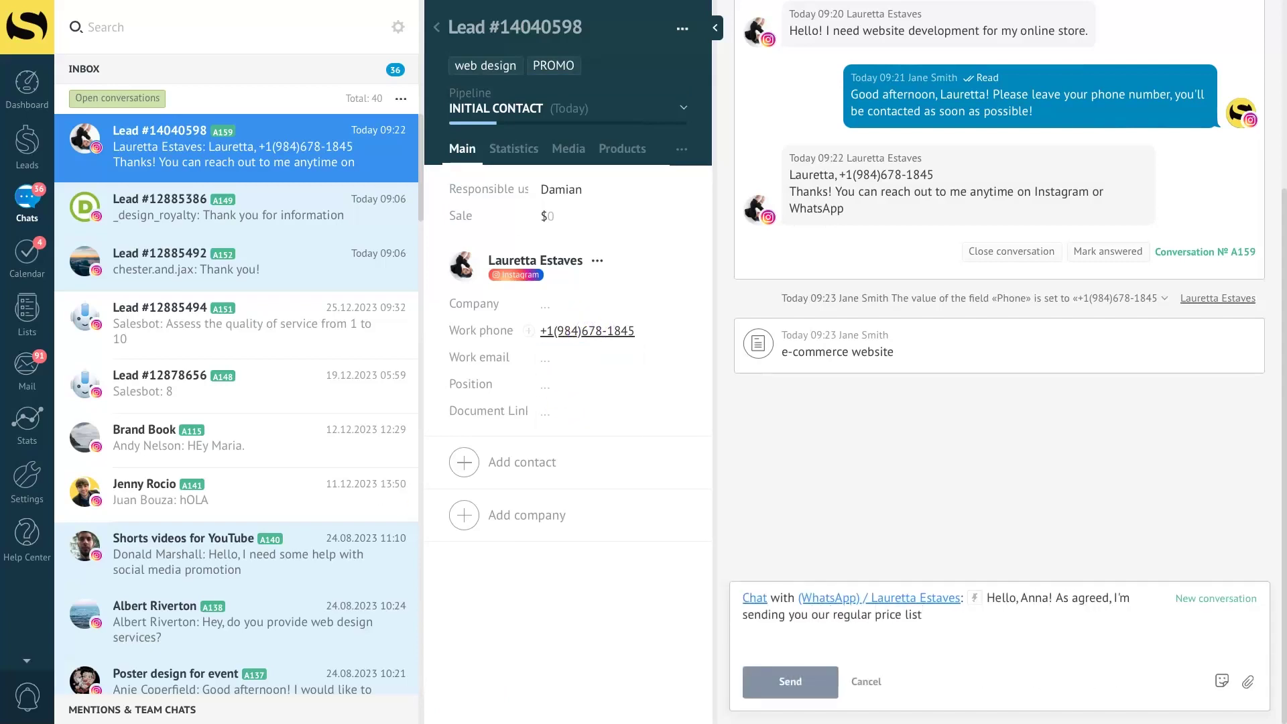
left_click(1248, 682)
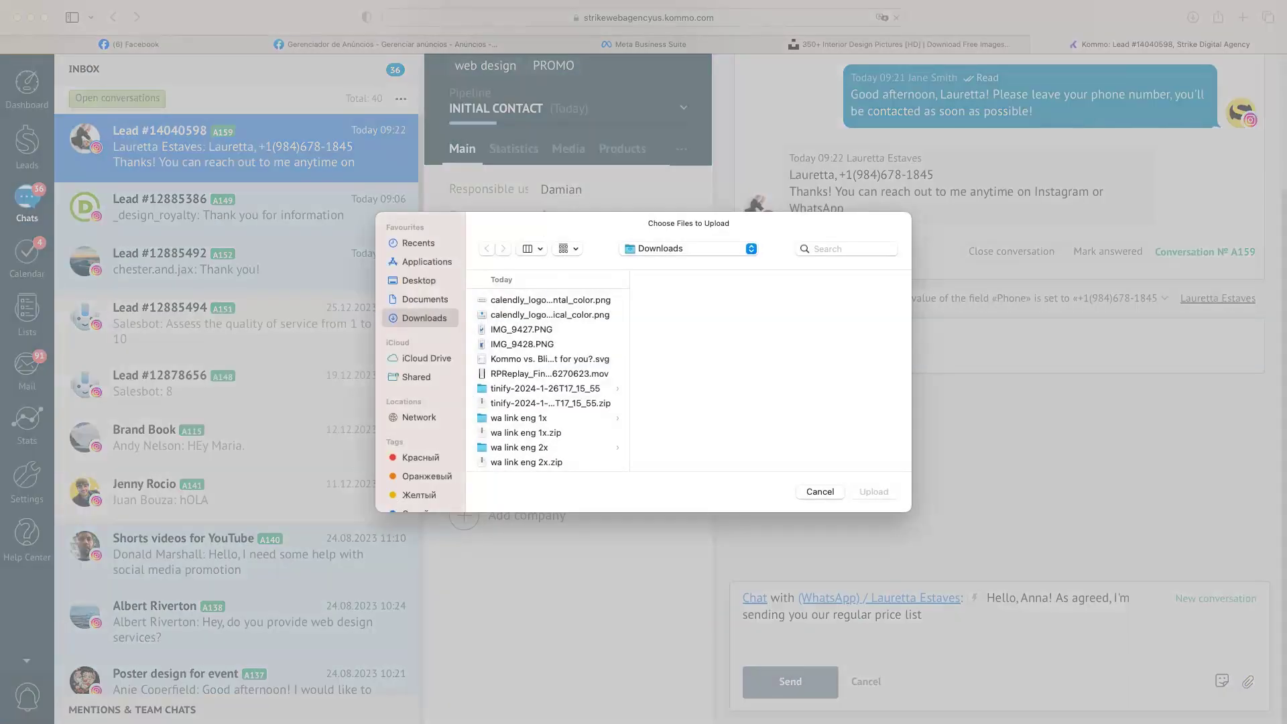
left_click(419, 280)
double_click(527, 351)
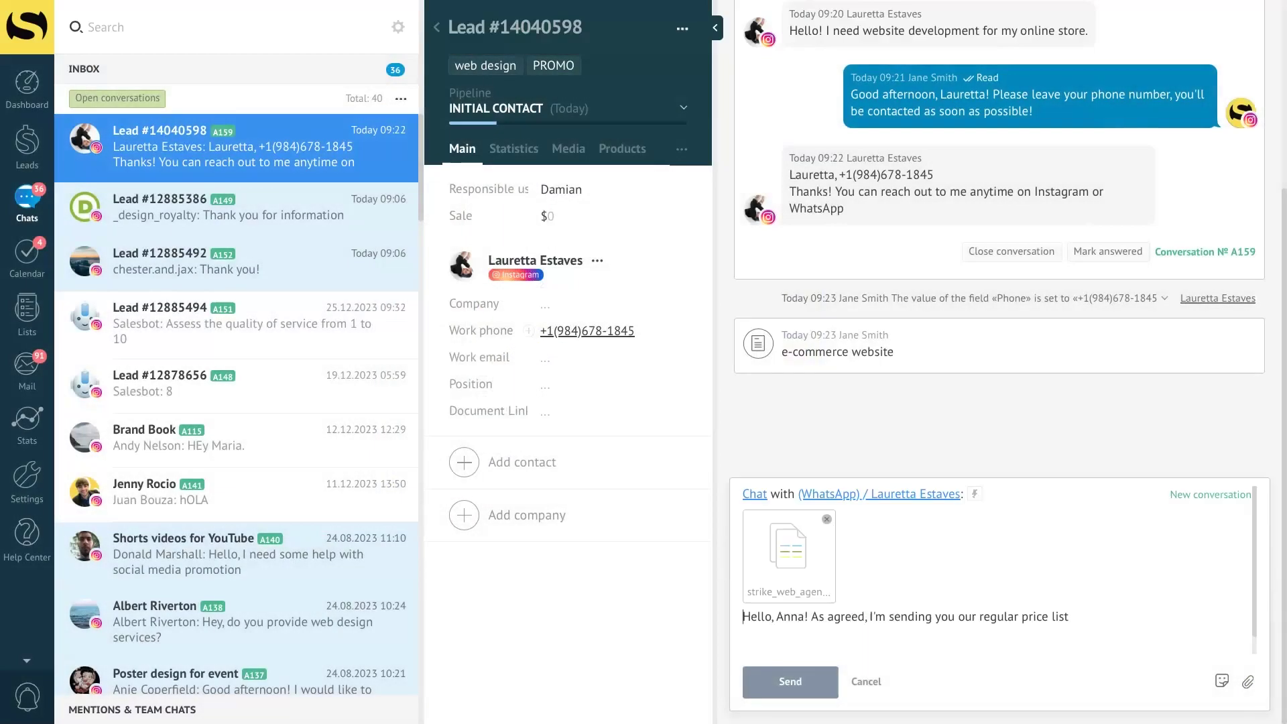
left_click(799, 681)
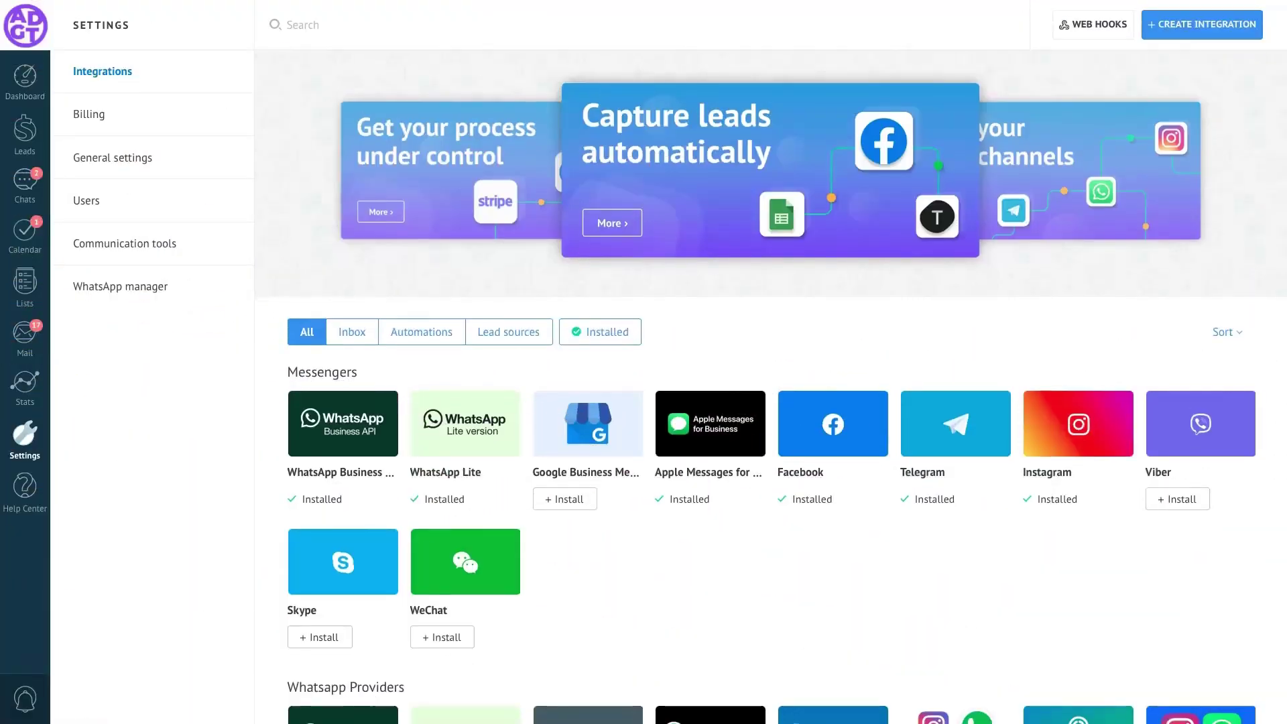
scroll(771, 402, "down", 2)
scroll(770, 402, "down", 1)
scroll(771, 387, "down", 3)
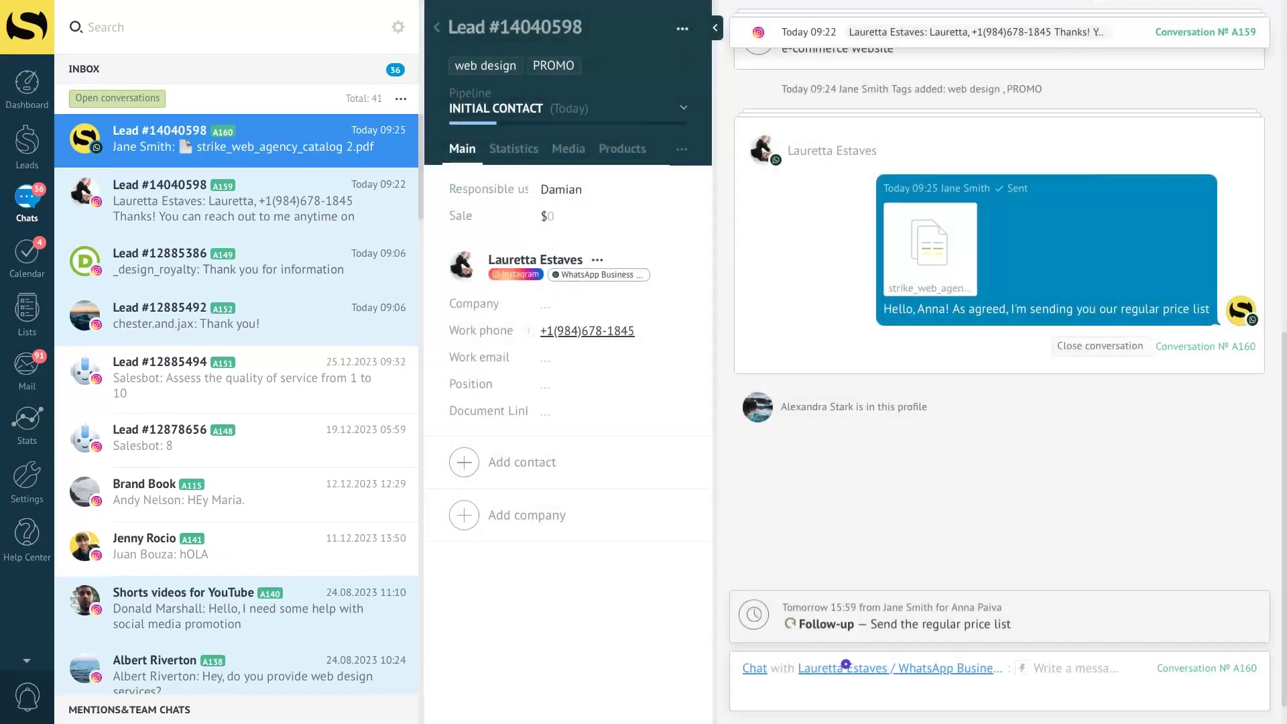
Ask a colleague 'Any chance we can use that discount from the promo?'
scroll(905, 603, "down", 3)
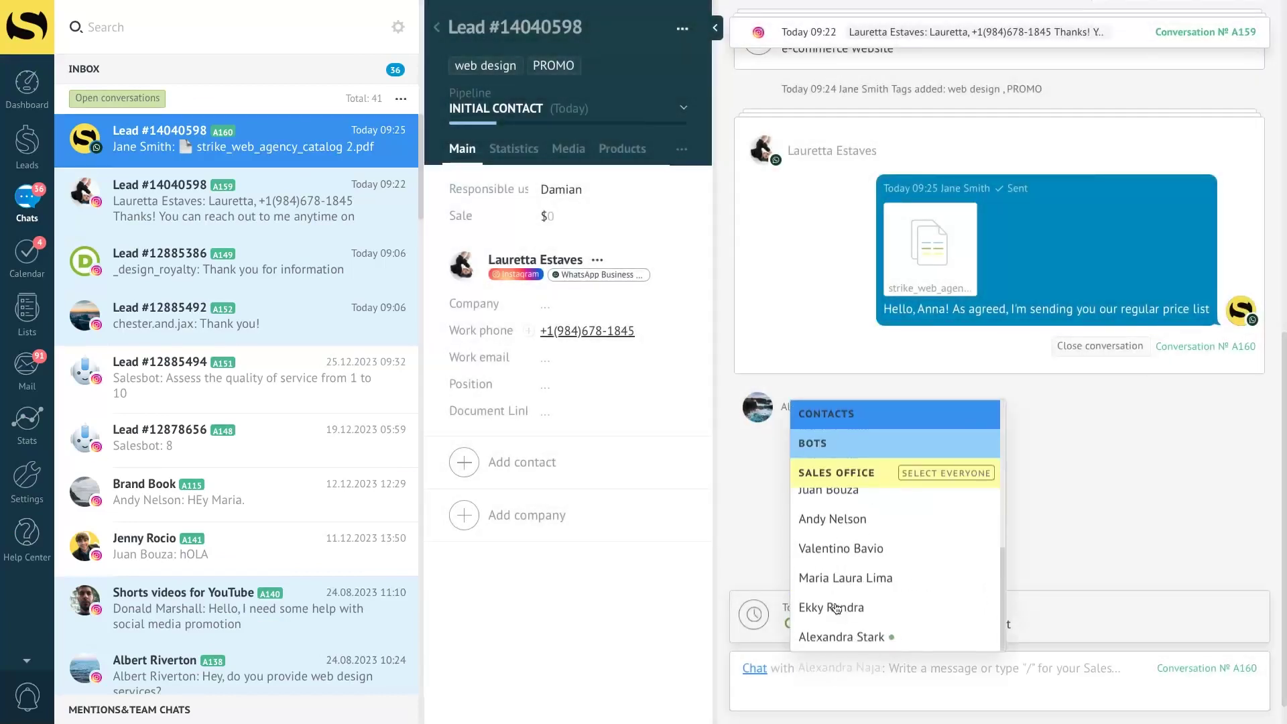
left_click(915, 639)
type("Any chance we can use that discount from the promo?")
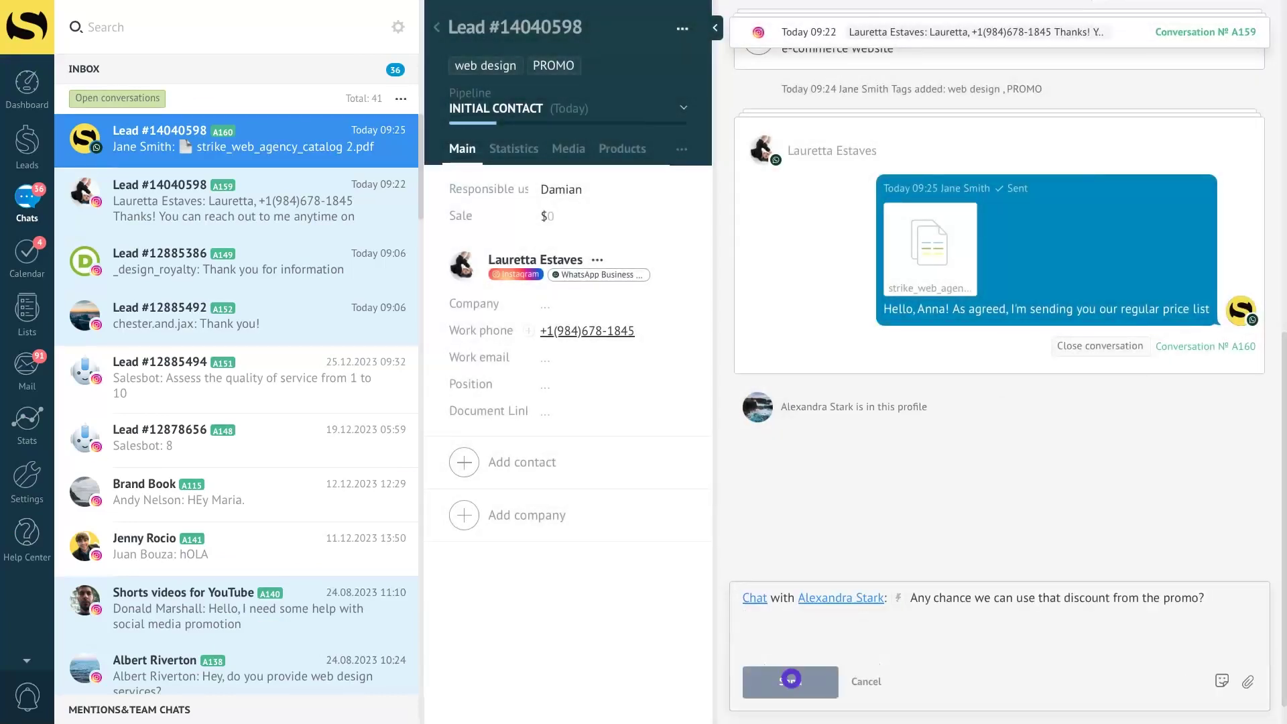
left_click(791, 679)
Send the lead the Payment template over WhatsApp
left_click(787, 685)
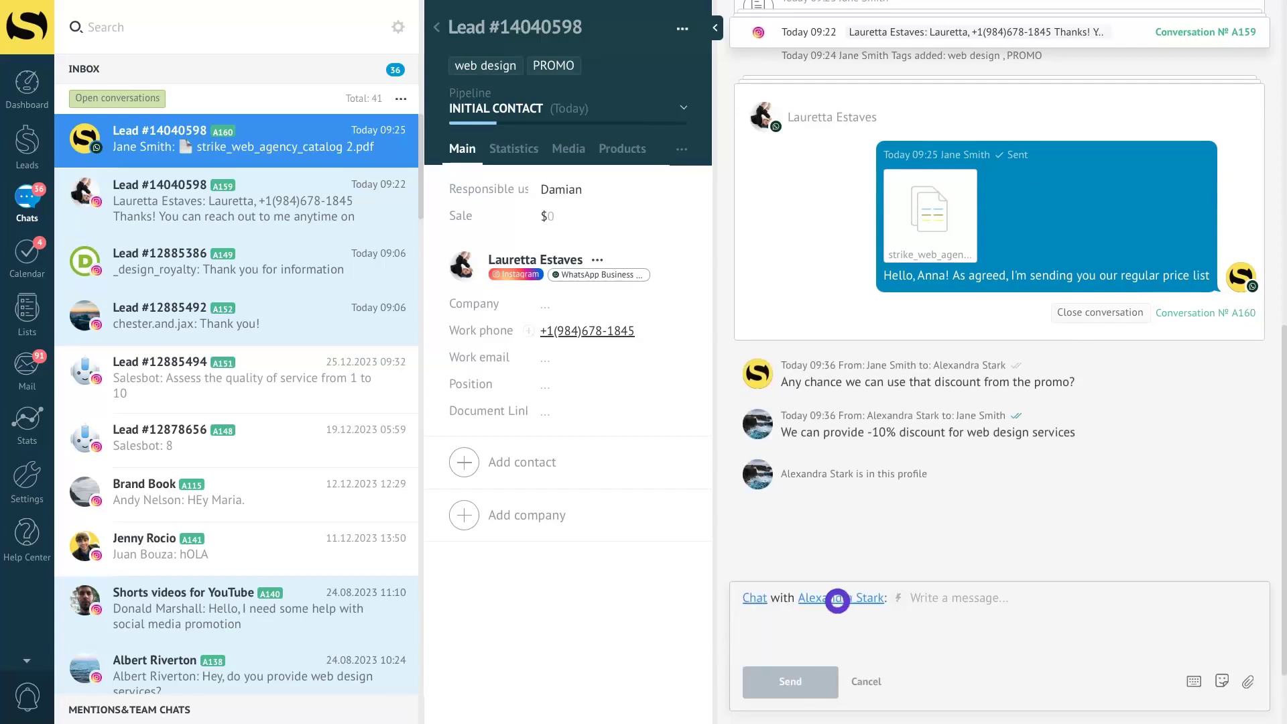
left_click(837, 599)
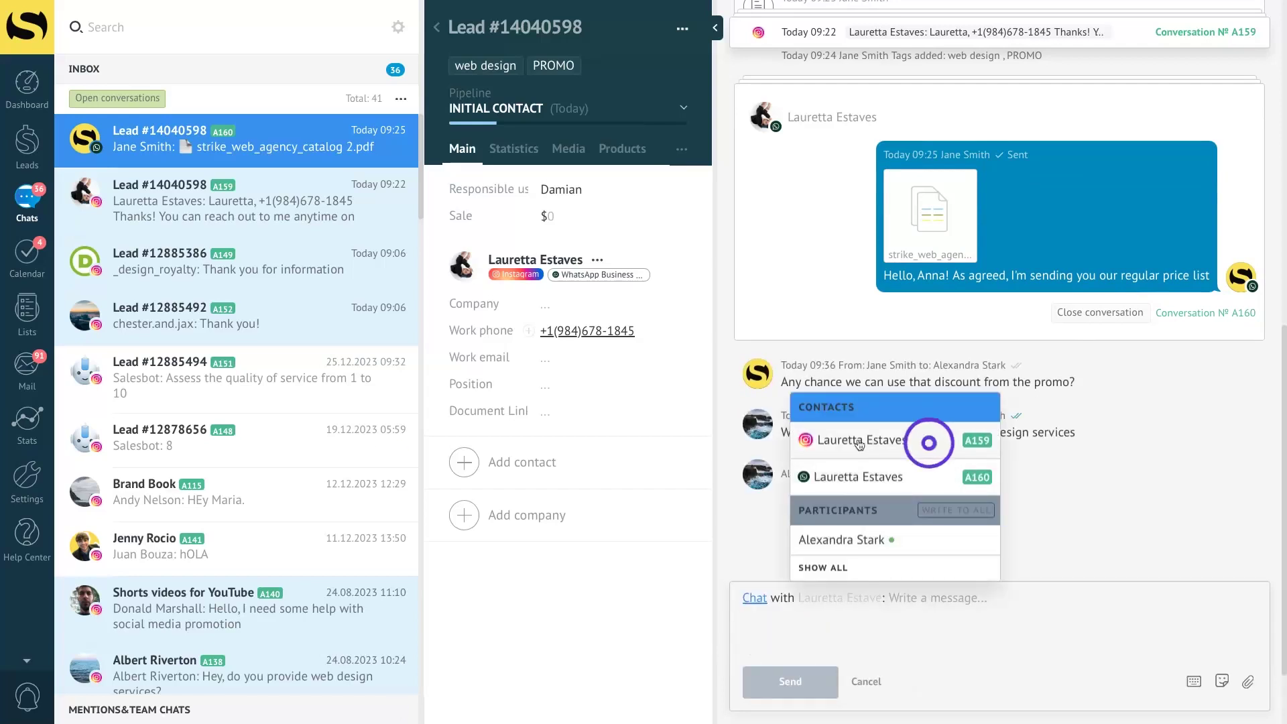
left_click(858, 476)
type("payme")
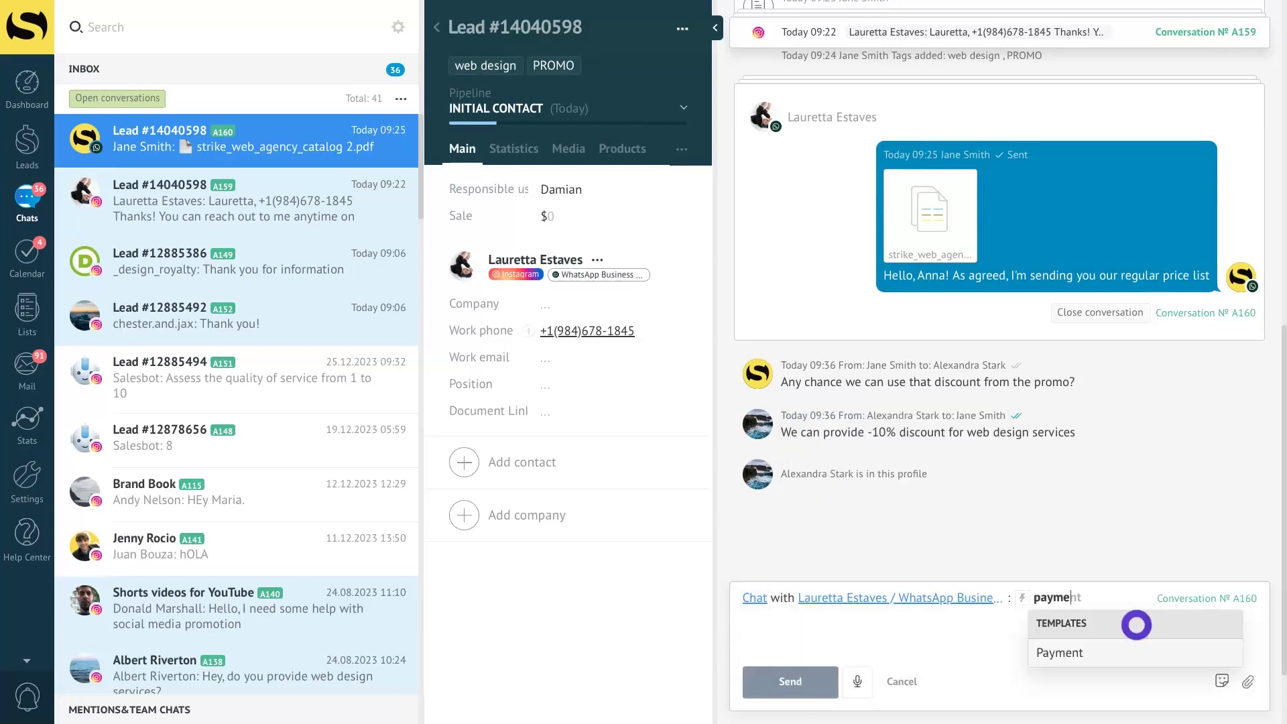
left_click(1136, 625)
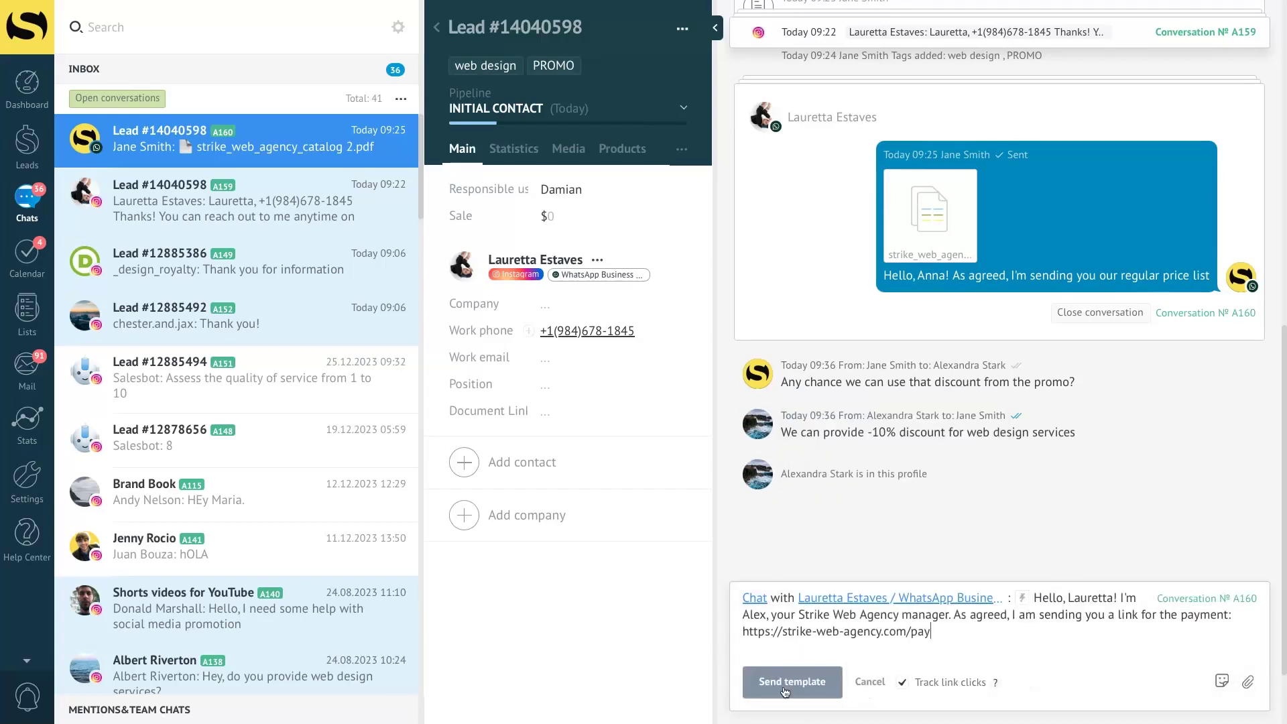
left_click(791, 681)
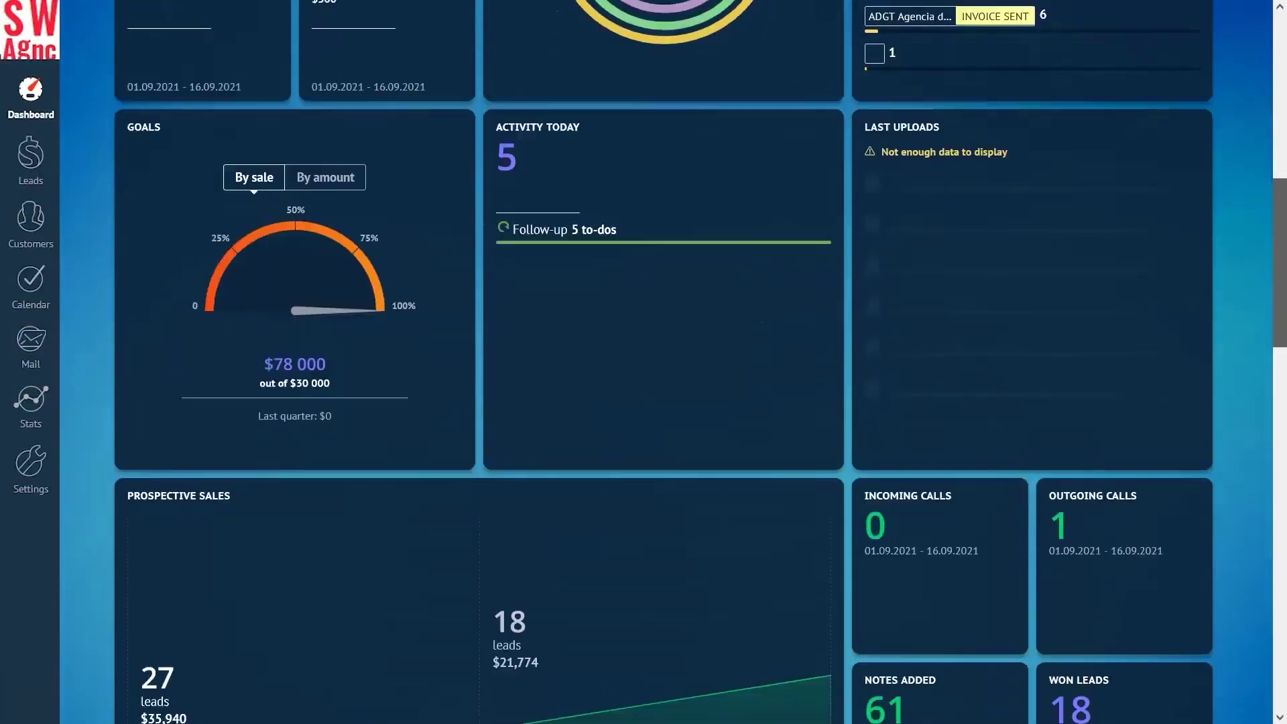
scroll(664, 362, "down", 6)
scroll(663, 362, "down", 4)
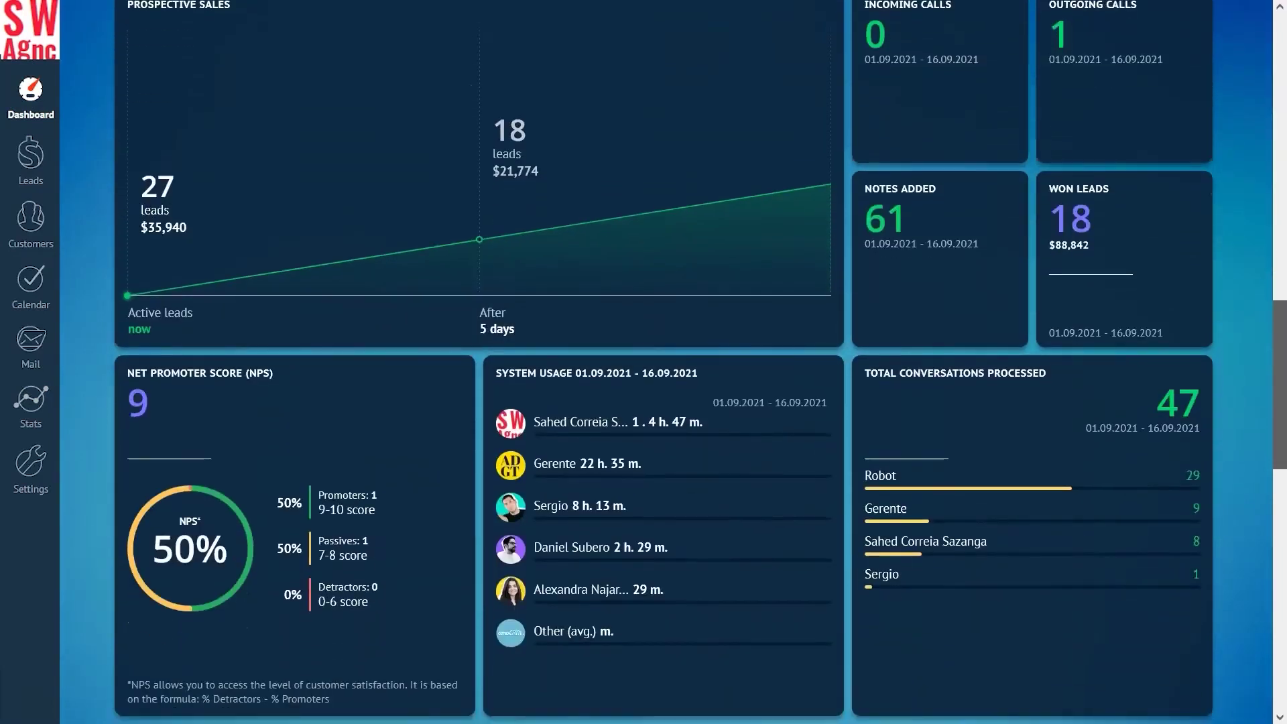
scroll(664, 362, "down", 3)
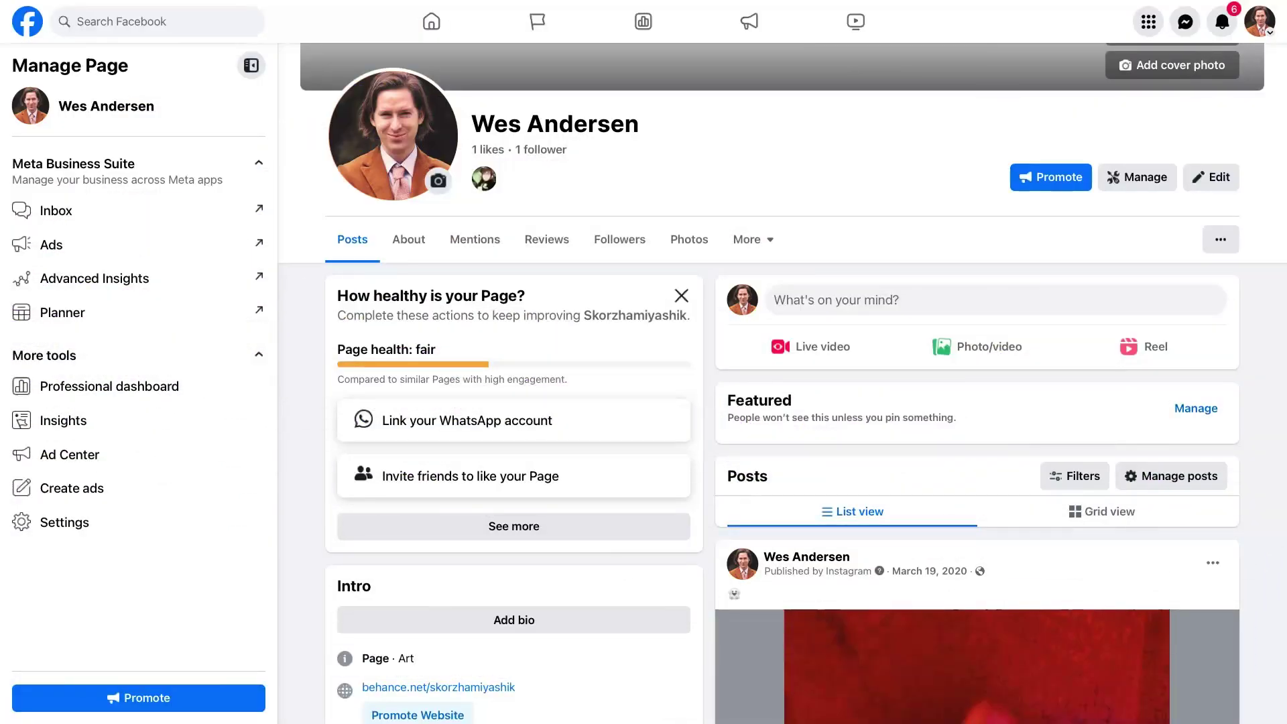
View the Facebook Page's Linked Accounts to check the connected Instagram account
left_click(66, 525)
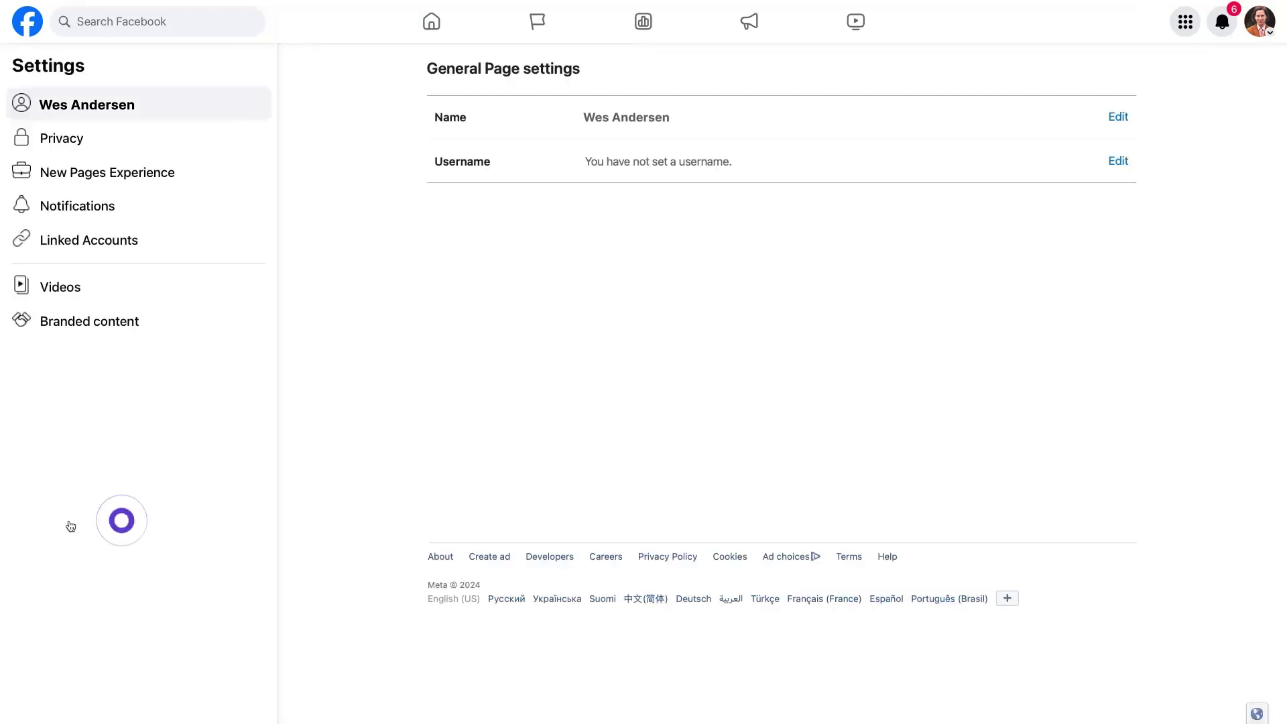
left_click(107, 245)
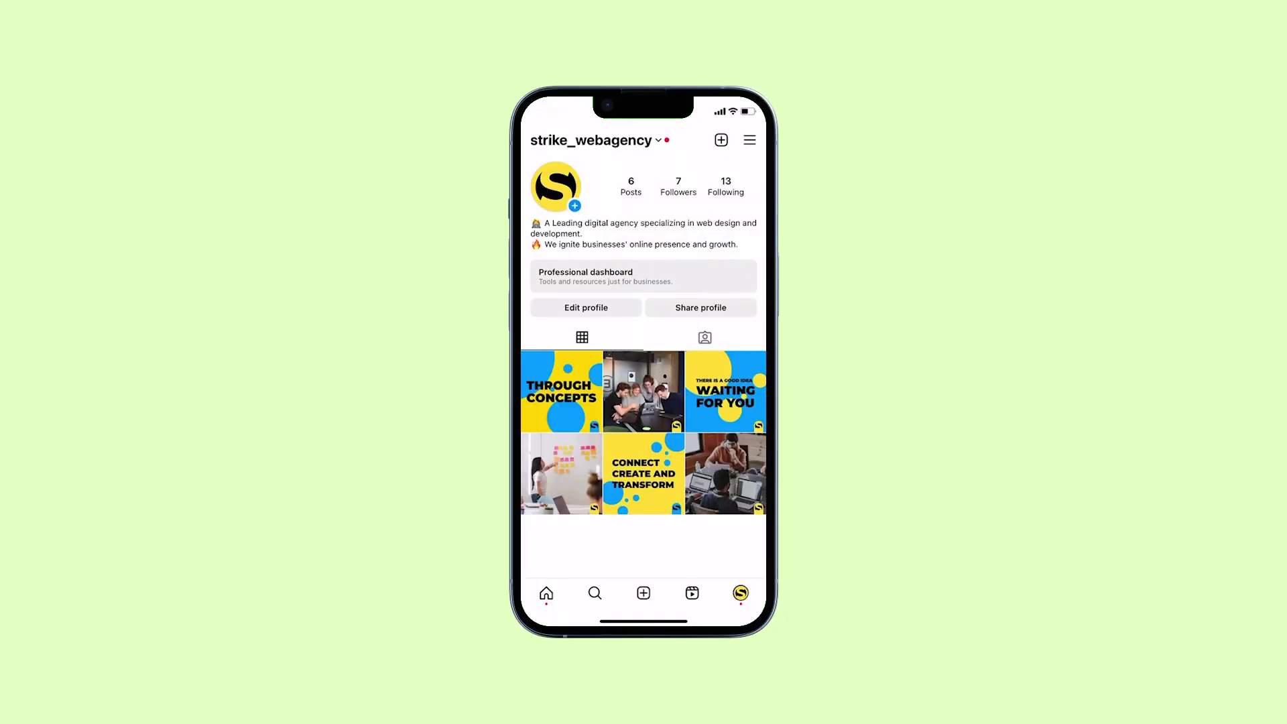
Begin linking the Instagram profile to a Facebook Page by logging in to Facebook
left_click(588, 306)
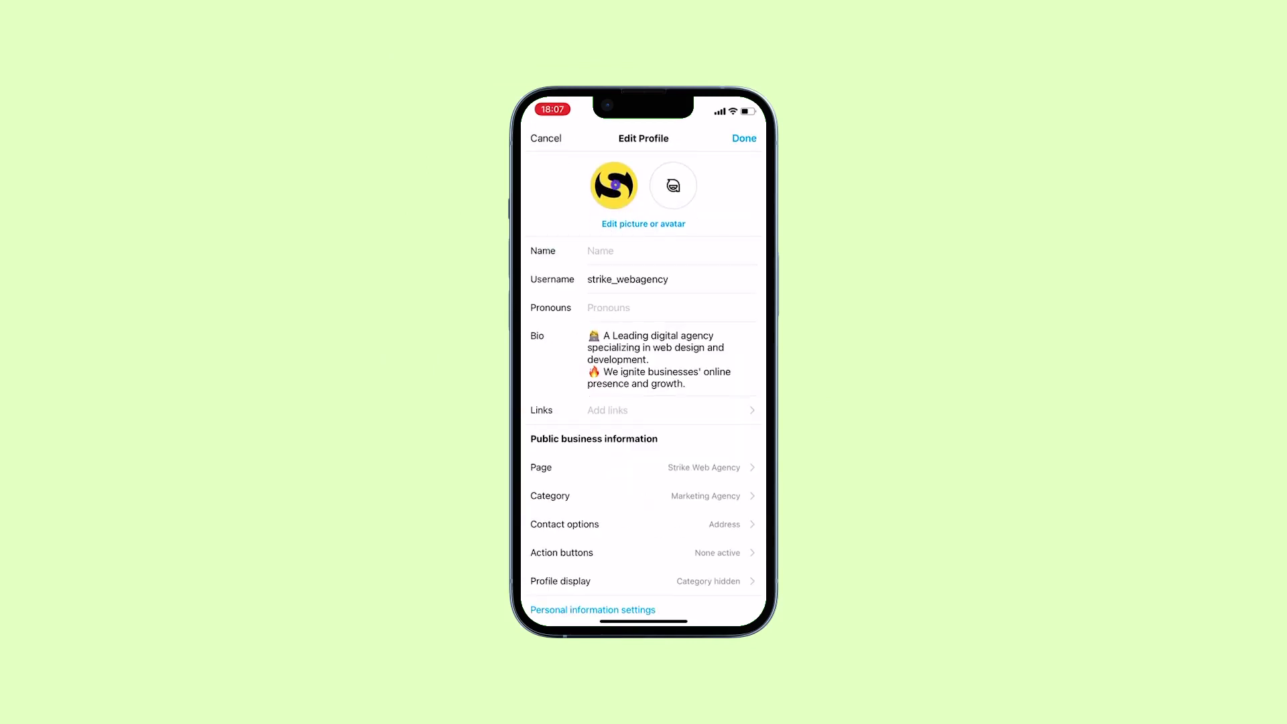
left_click(615, 185)
left_click(645, 424)
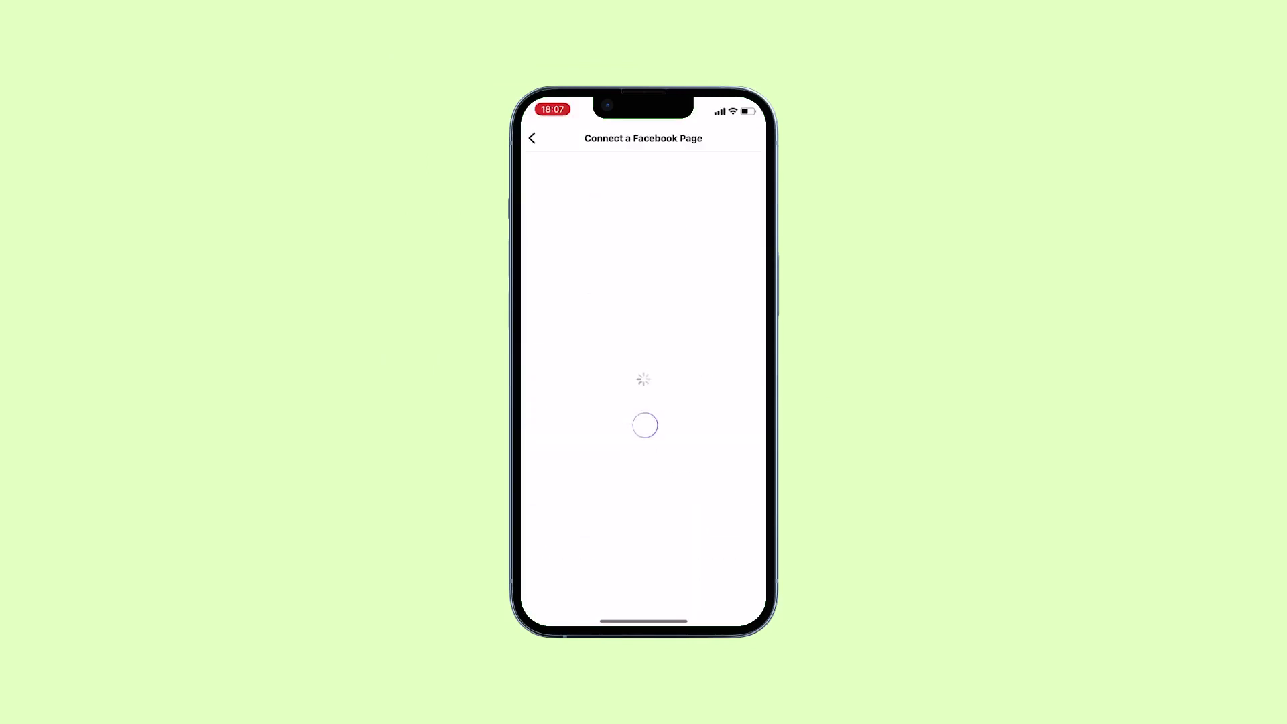
left_click(645, 587)
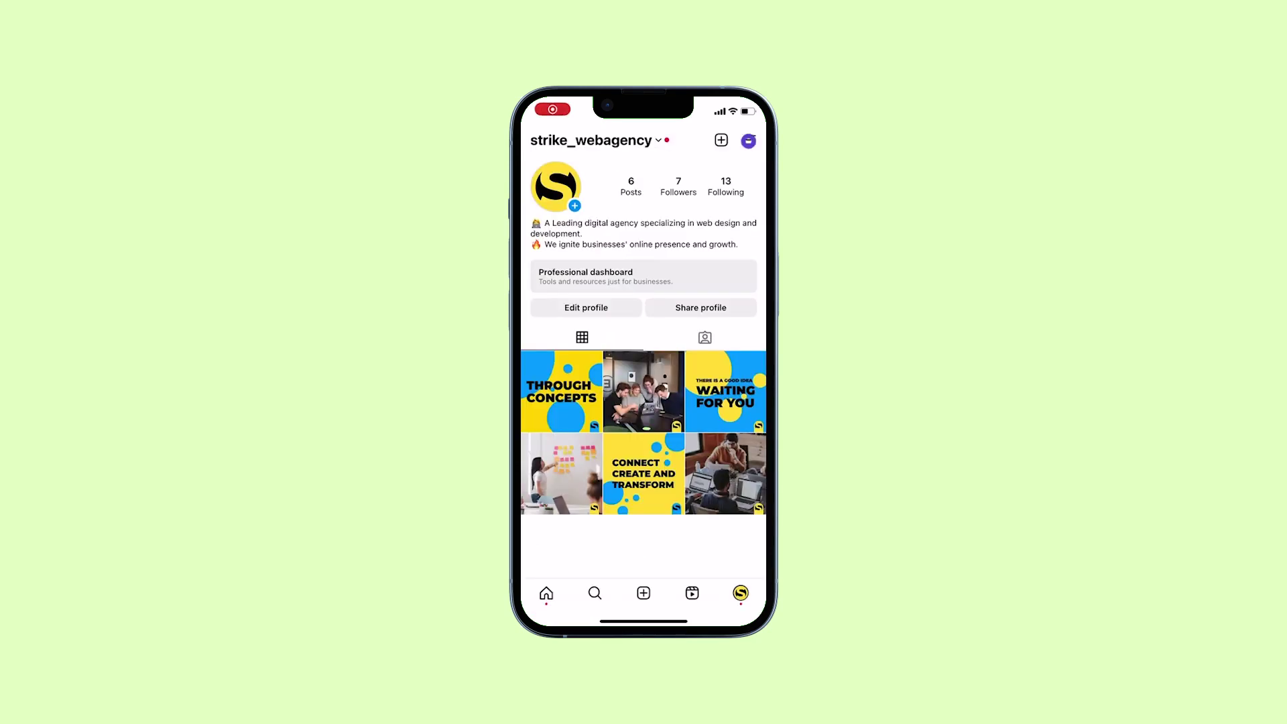
Turn on 'Allow access to messages' in Instagram's message controls
left_click(748, 140)
left_click(591, 251)
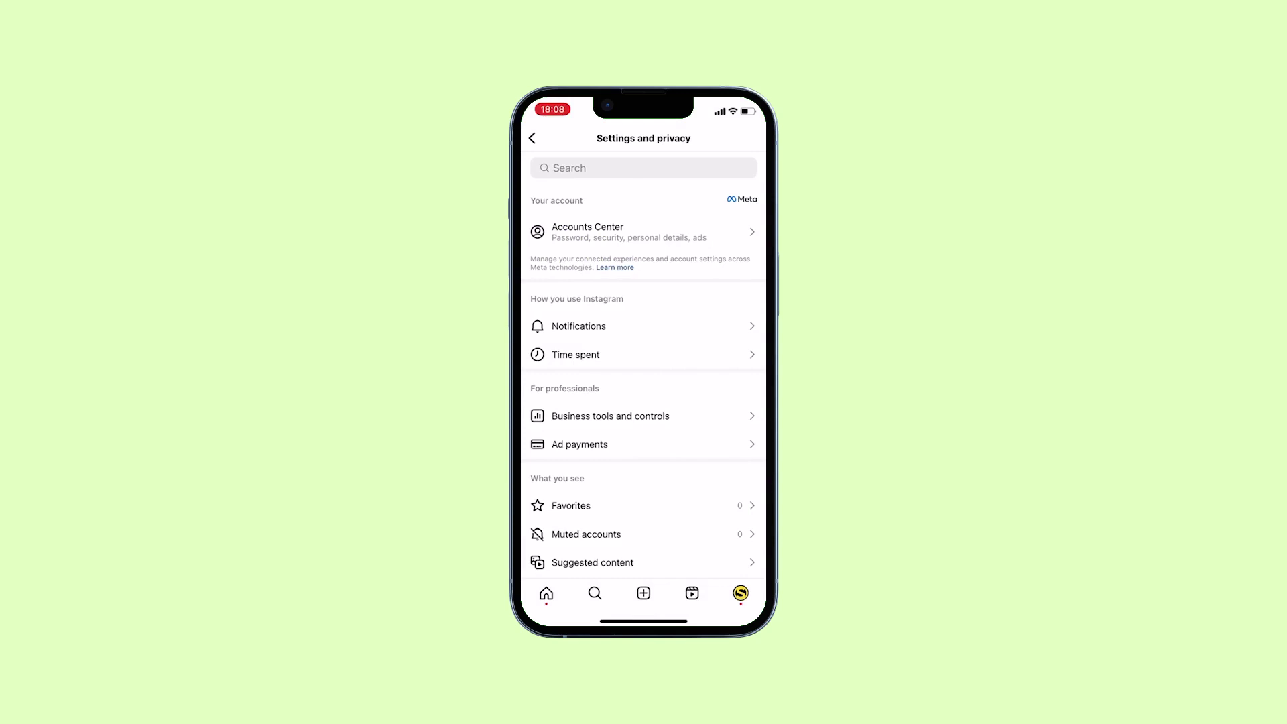
scroll(643, 368, "down", 5)
scroll(644, 368, "down", 3)
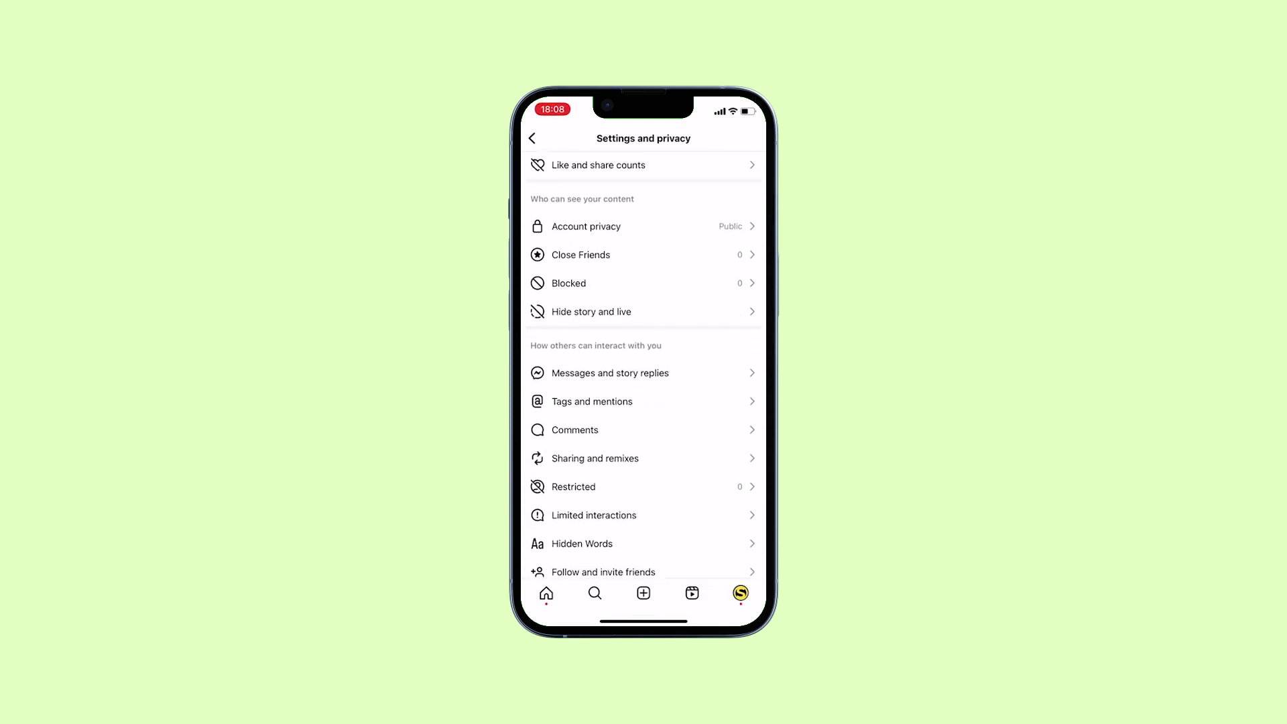
left_click(600, 362)
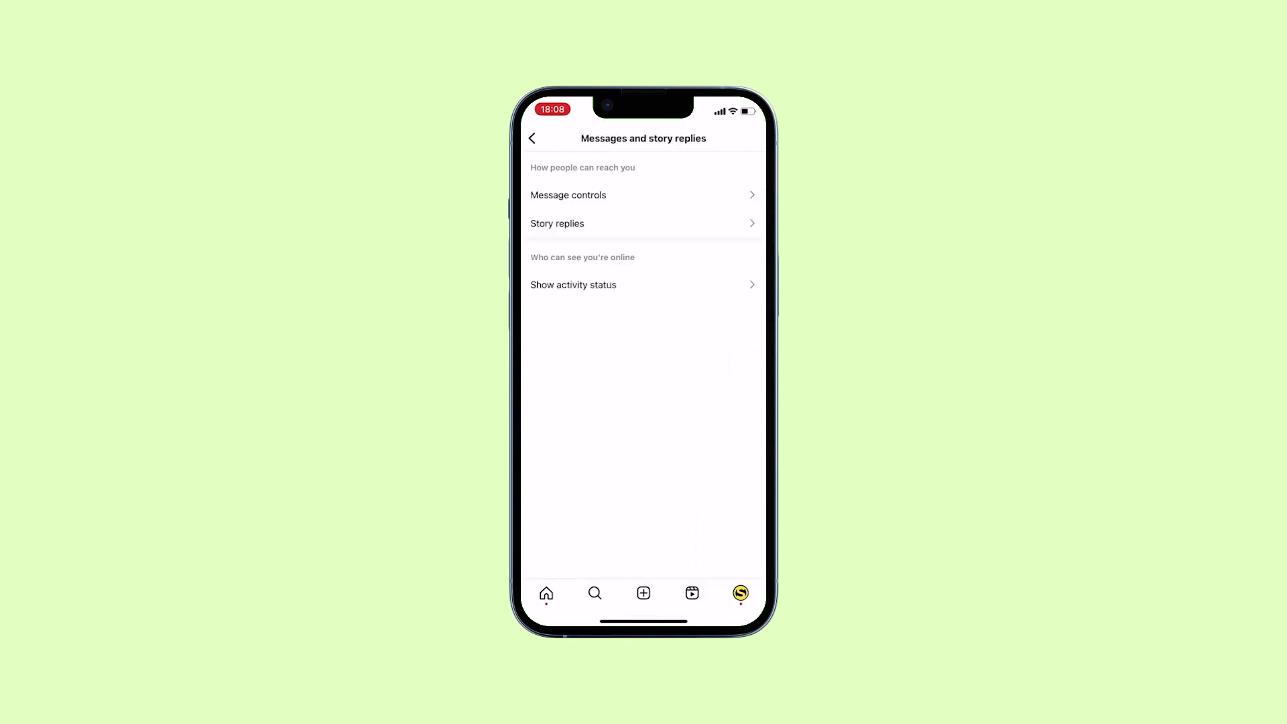
left_click(576, 196)
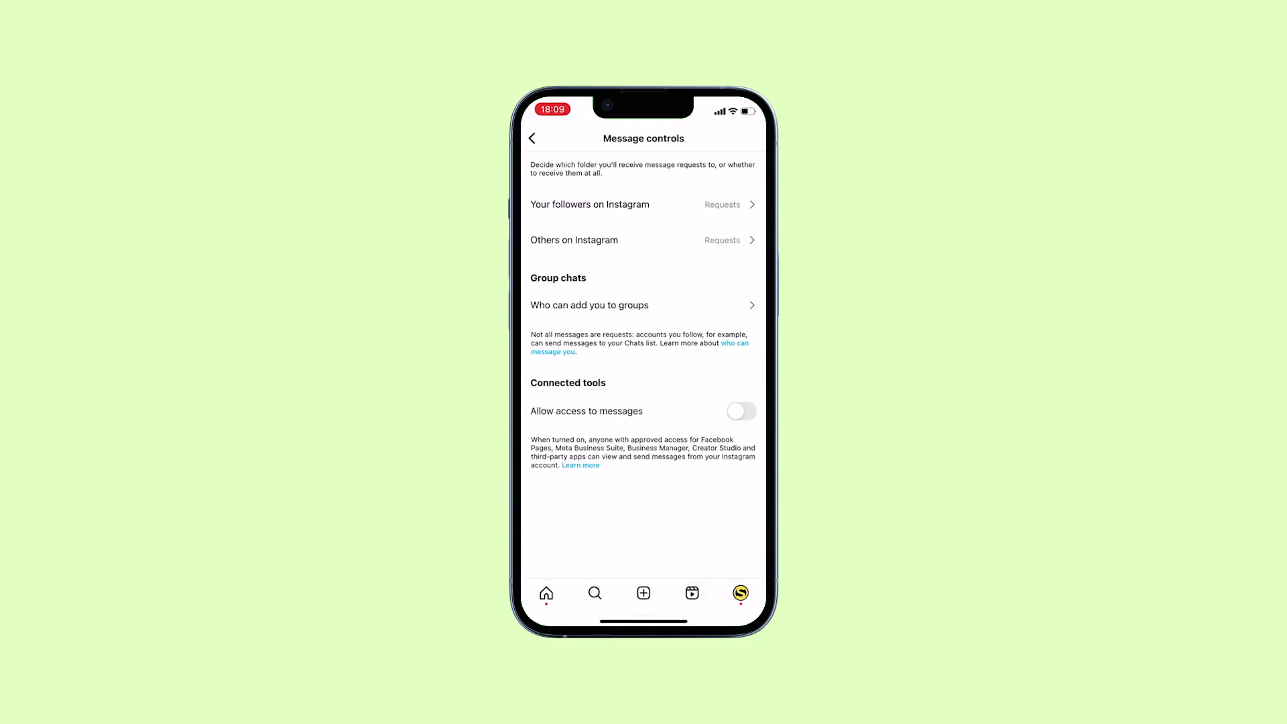
left_click(741, 411)
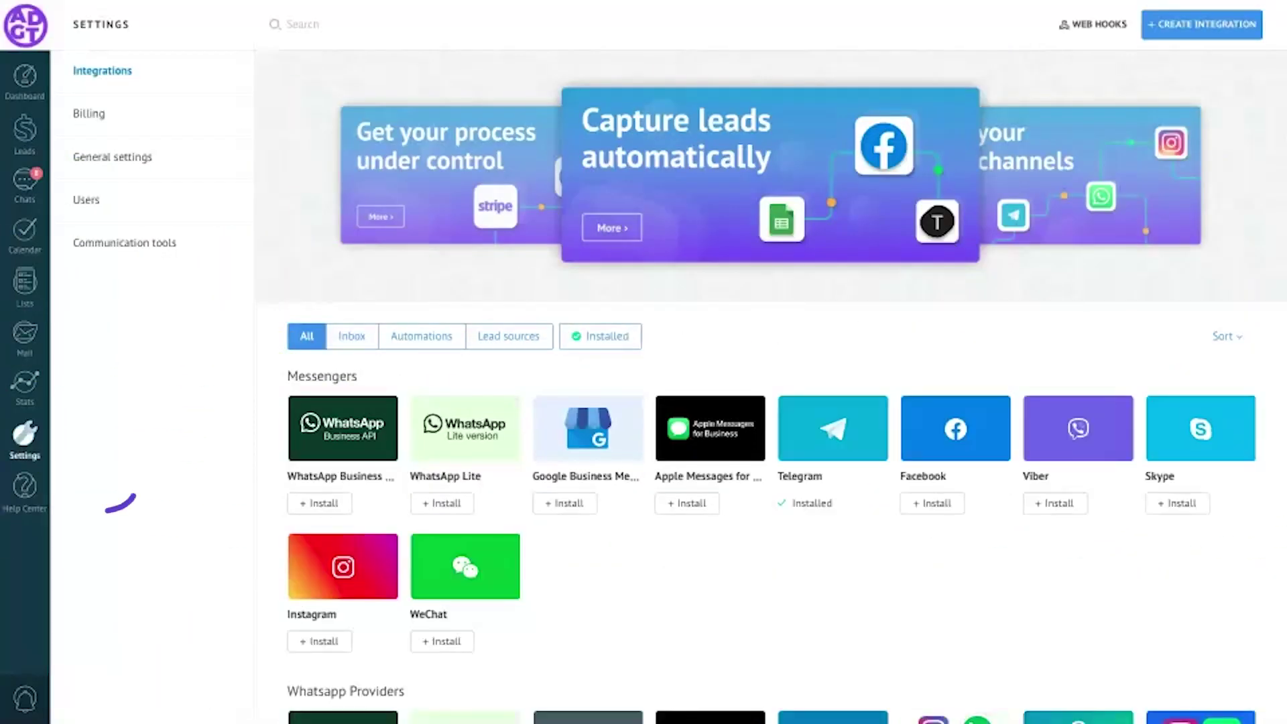
Install Kommo's Instagram integration and start signing in through Facebook
left_click(382, 555)
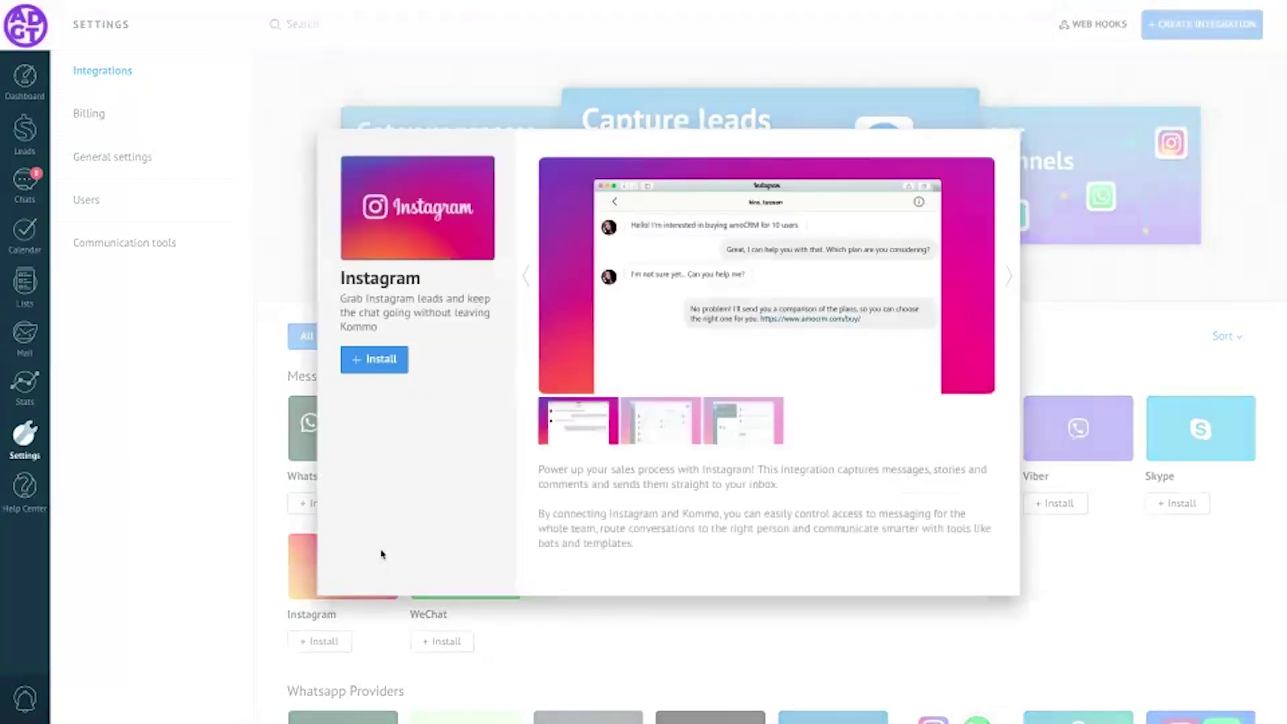
left_click(381, 360)
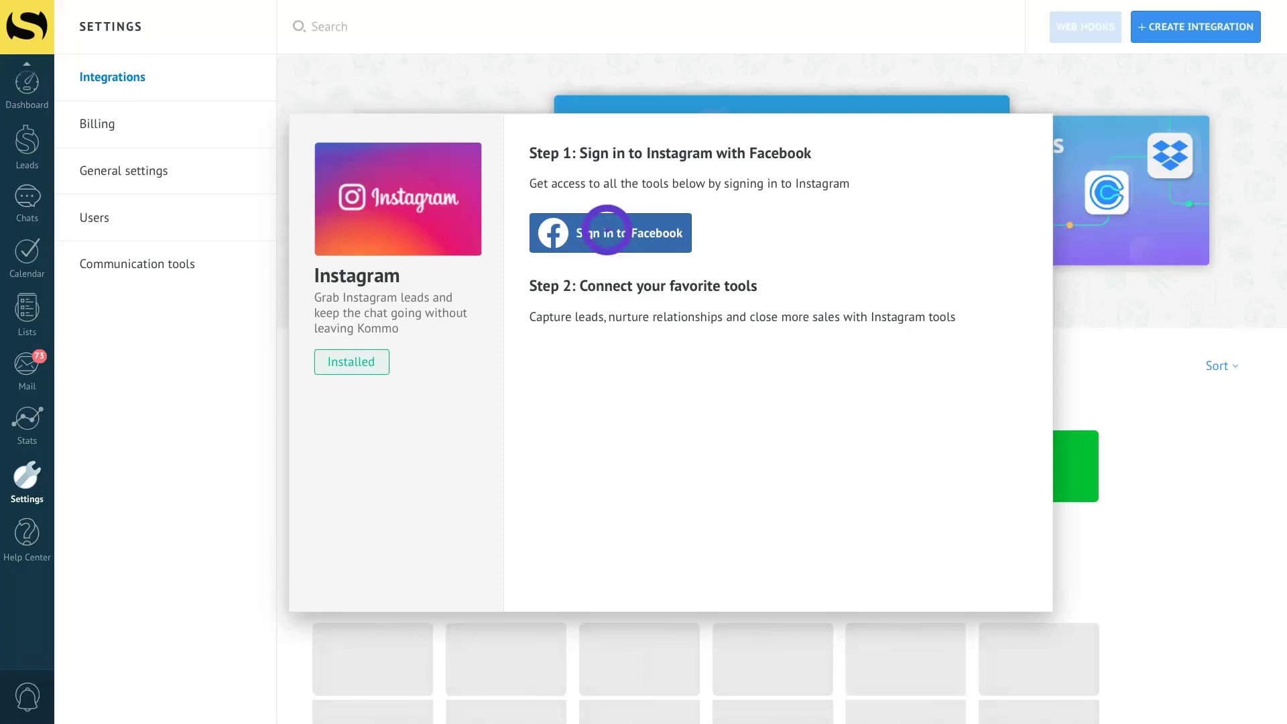
left_click(607, 233)
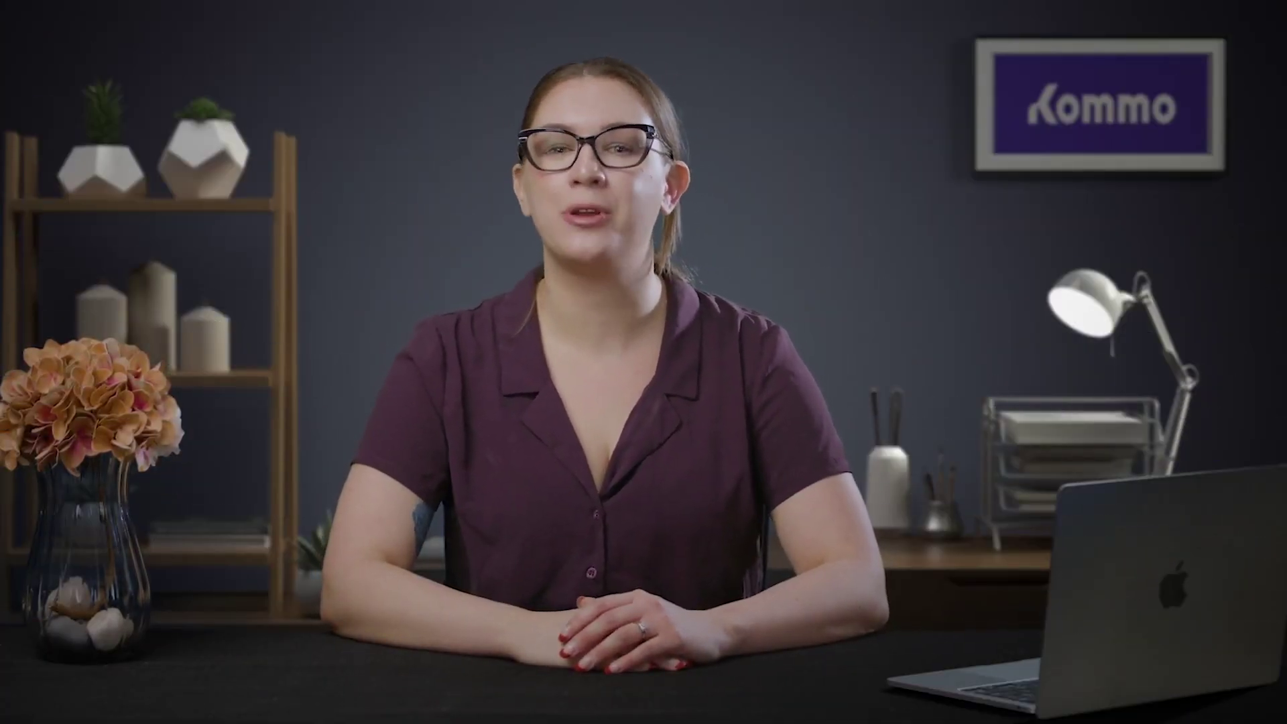
Return to Integrations, where Facebook and Instagram both show as installed
left_click(560, 675)
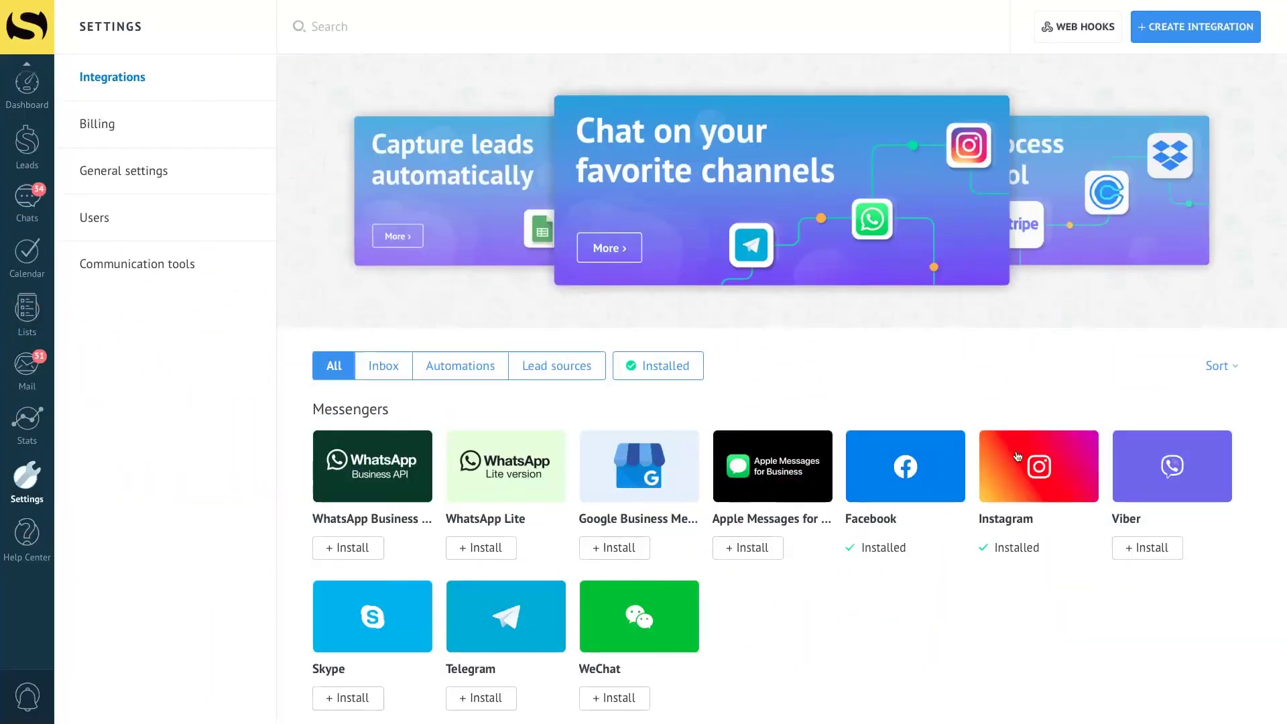
Stop capturing leads from Instagram comments and add another welcome message option
left_click(1018, 456)
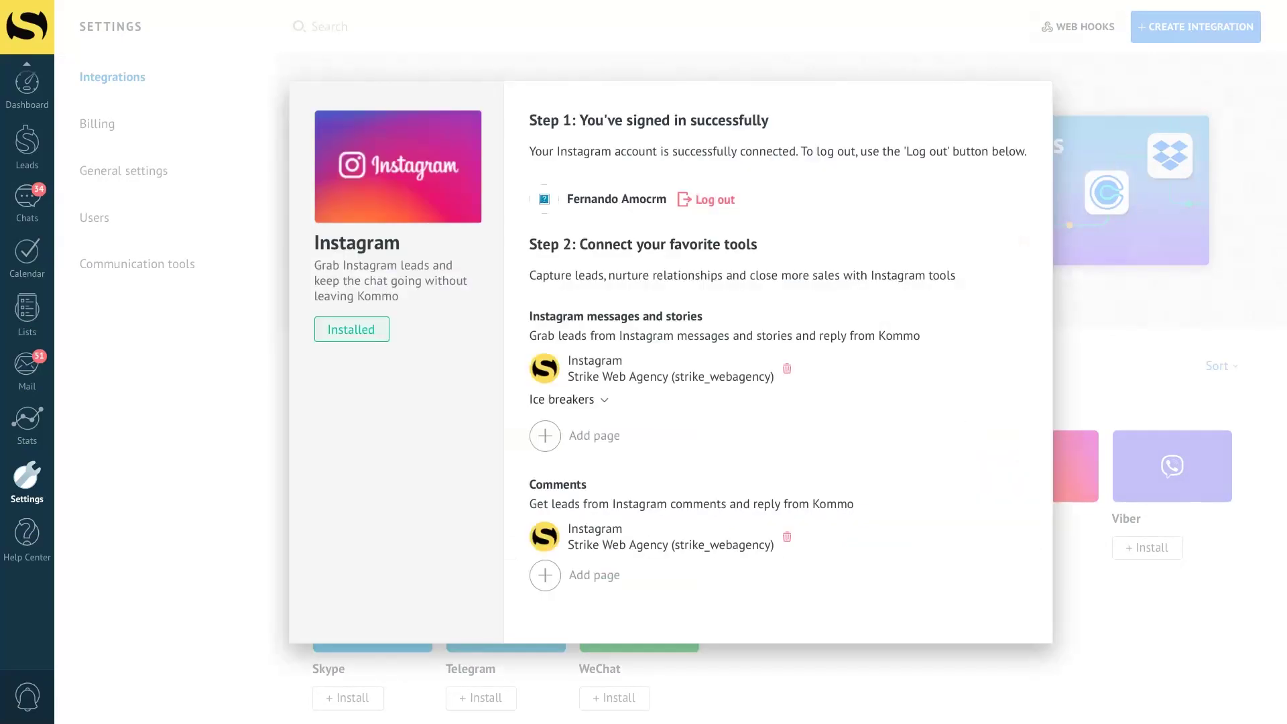
left_click(788, 539)
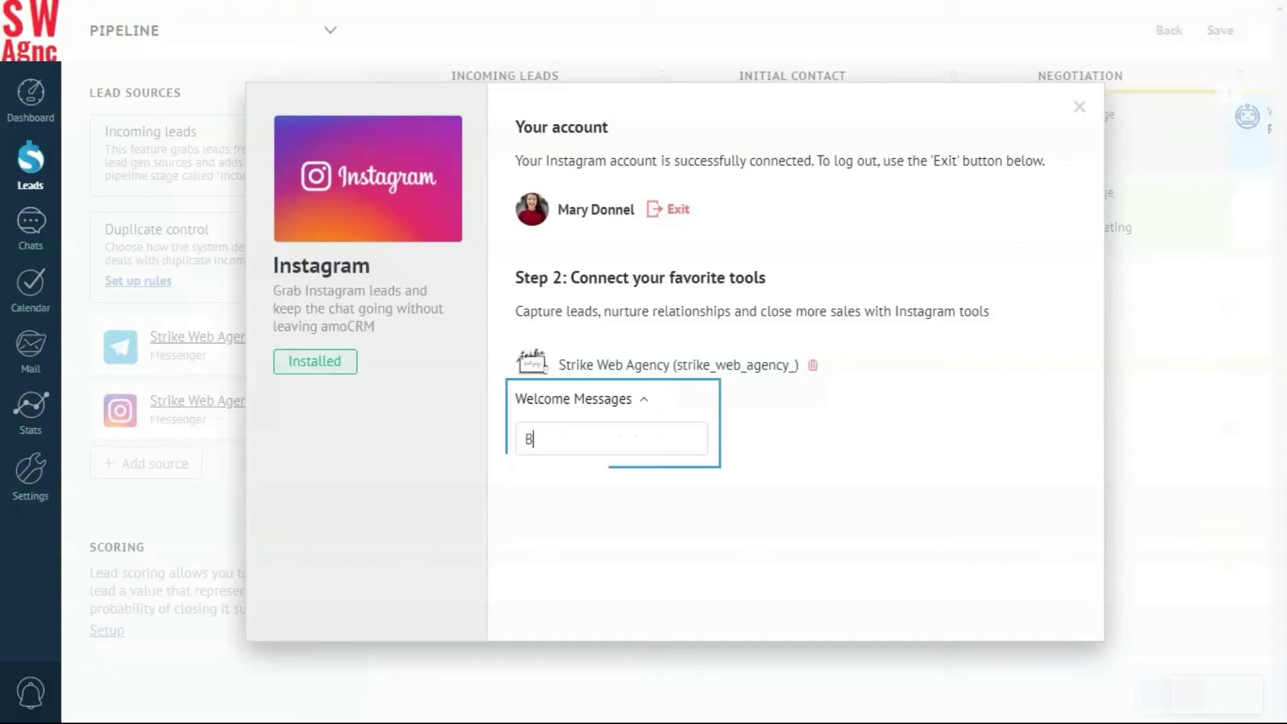
left_click(532, 488)
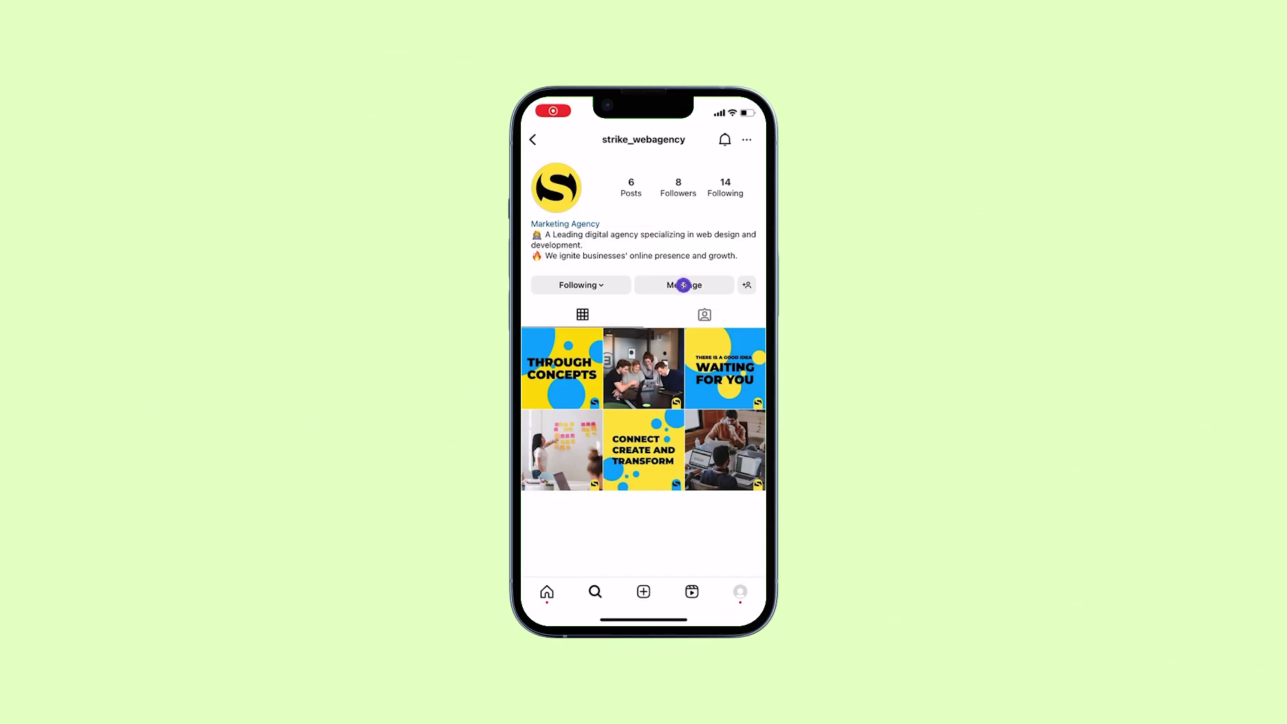
Message the agency's Instagram account with the 'Book an appointment' suggestion
left_click(683, 285)
left_click(649, 516)
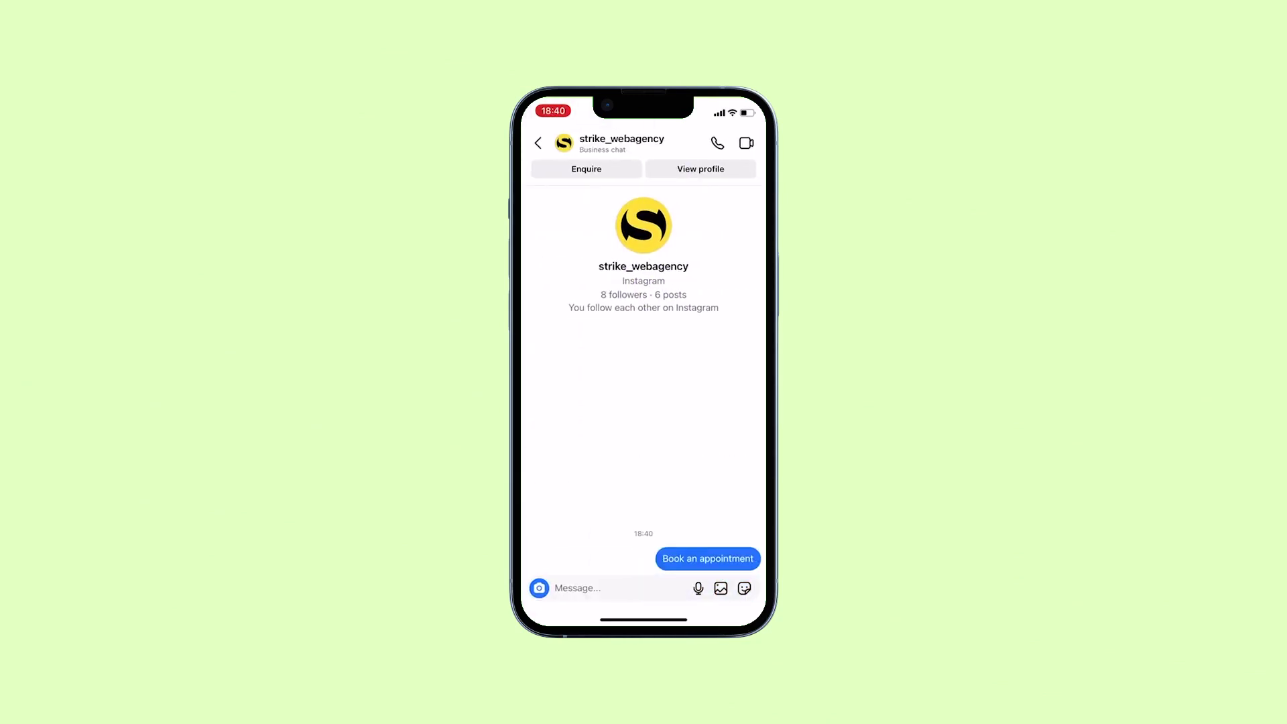